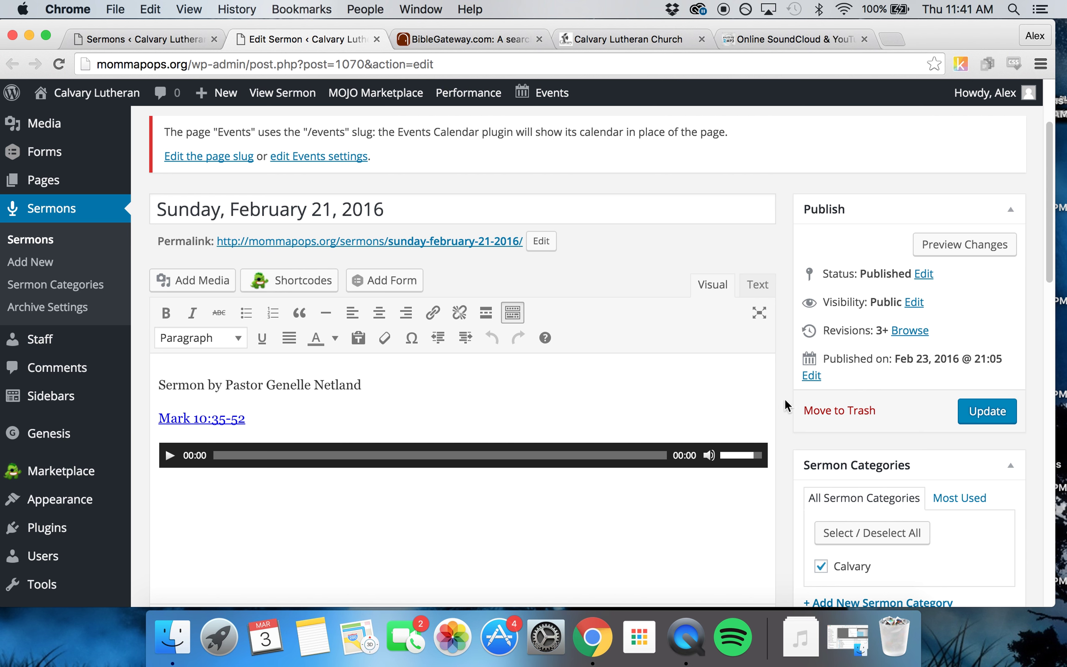
# Review the existing Sunday, February 21, 2016 sermon post, the BibleGateway site and the anything2mp3 converter site.
pyautogui.scroll(3, 781, 387)
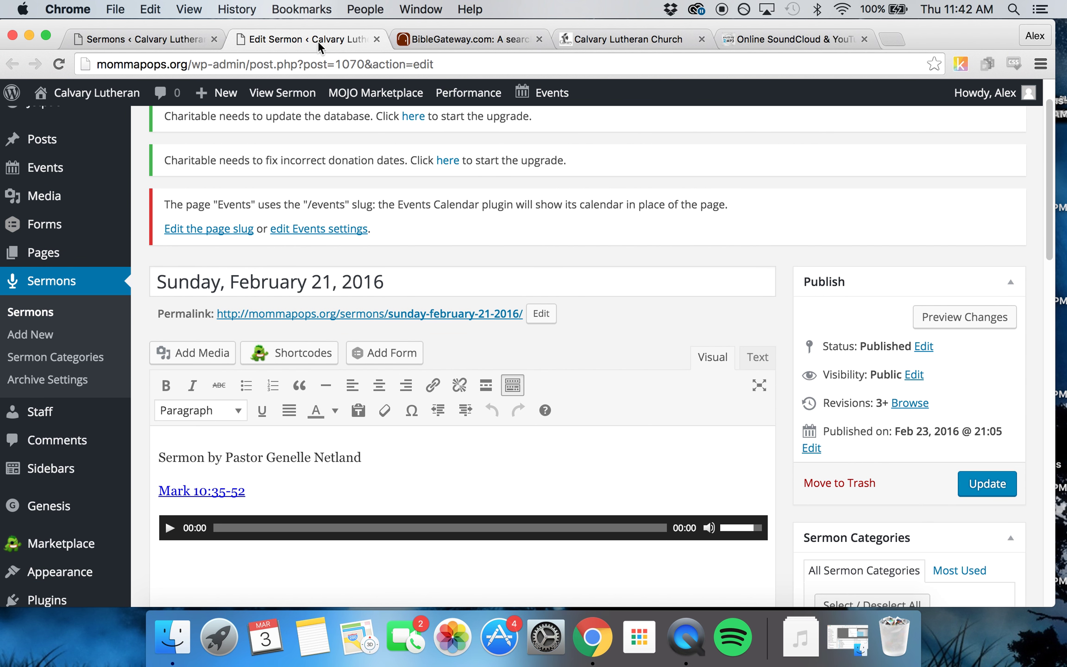
pyautogui.click(431, 40)
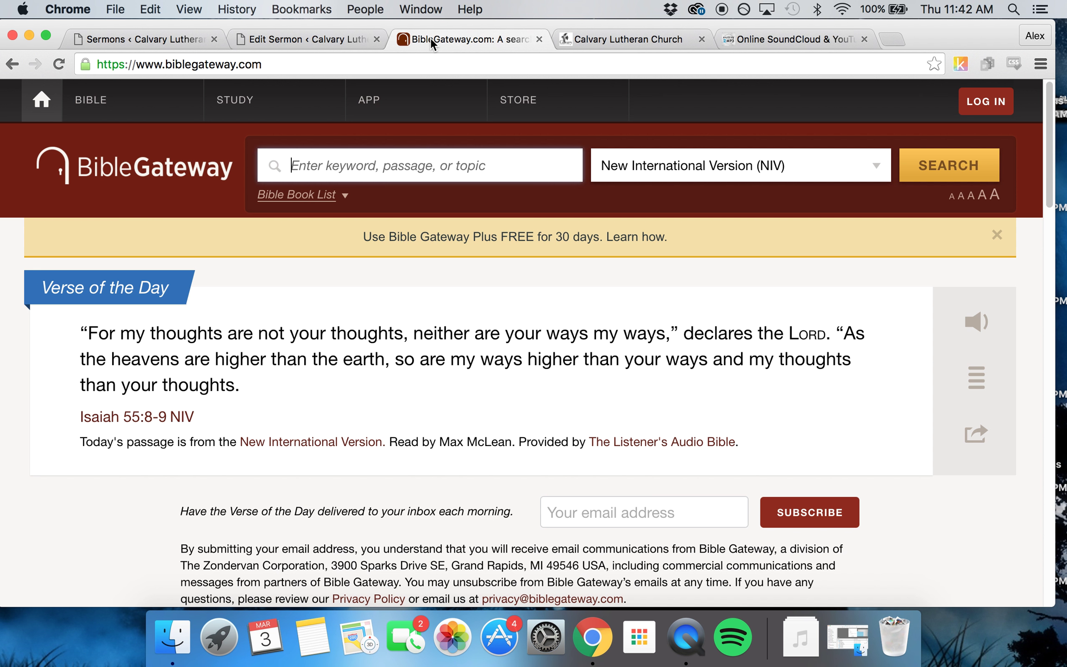
pyautogui.click(755, 40)
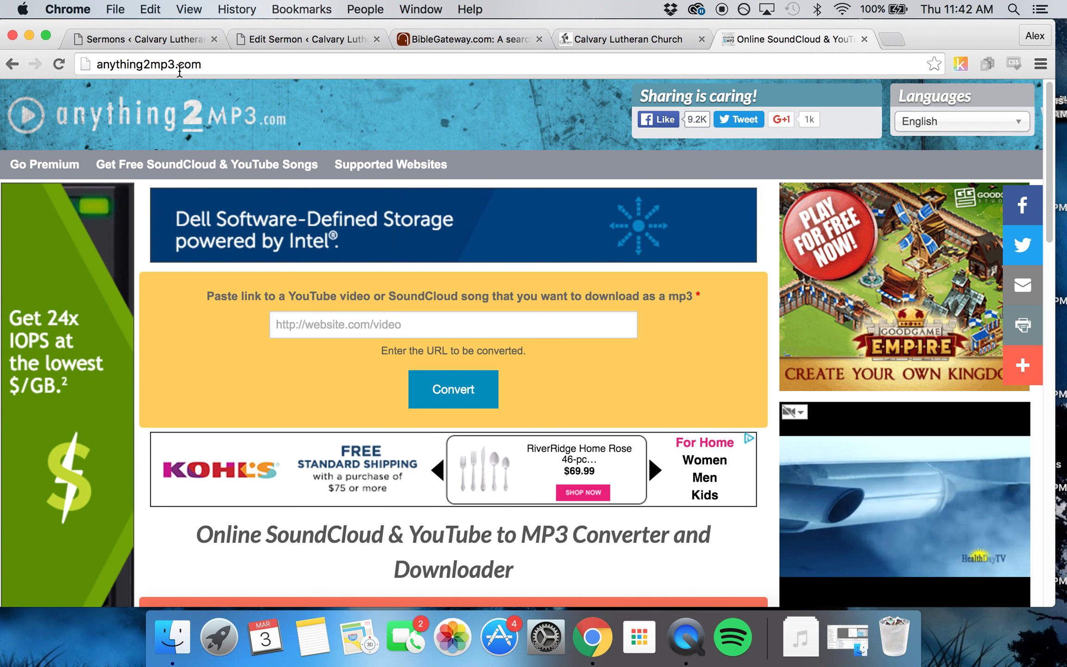
# Start a new sermon post in the Calvary Lutheran WordPress admin.
pyautogui.click(139, 39)
pyautogui.click(267, 135)
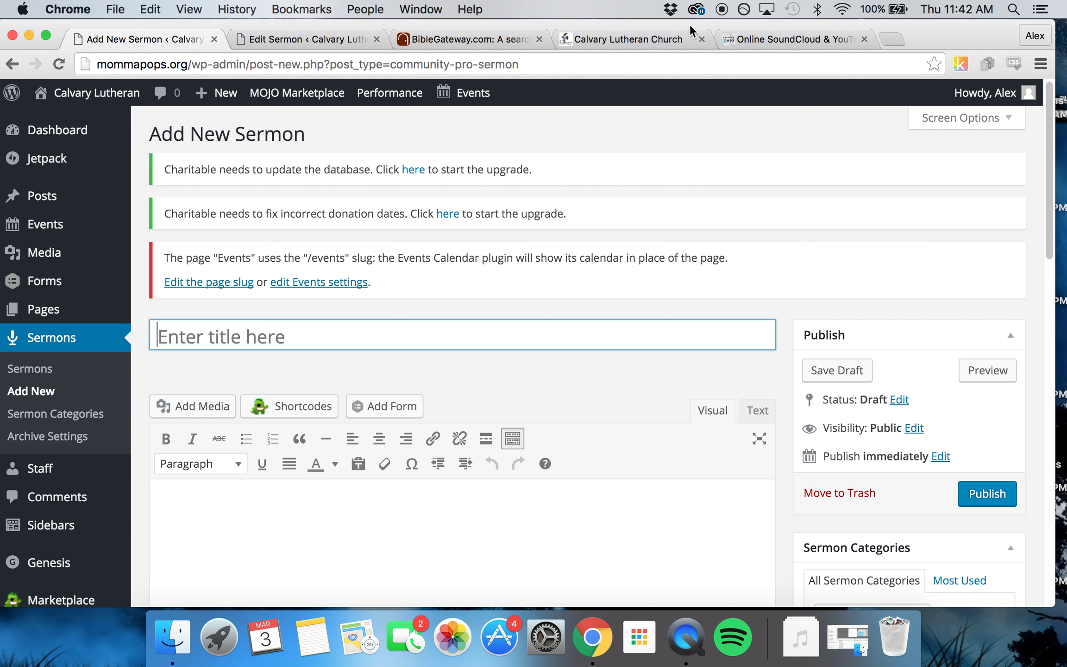
# Open the January 26, 2014 sermon recording from the Calvary Lutheran Church site's worship section and copy its MP3 URL.
pyautogui.click(632, 37)
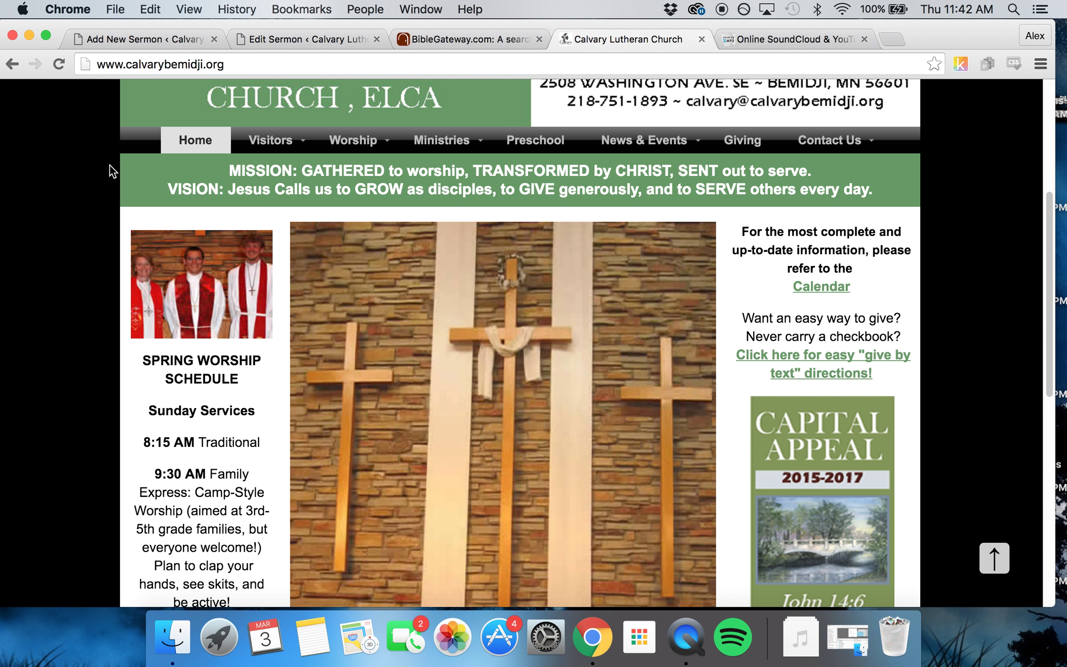
pyautogui.click(353, 140)
pyautogui.click(500, 71)
pyautogui.press('super+c')
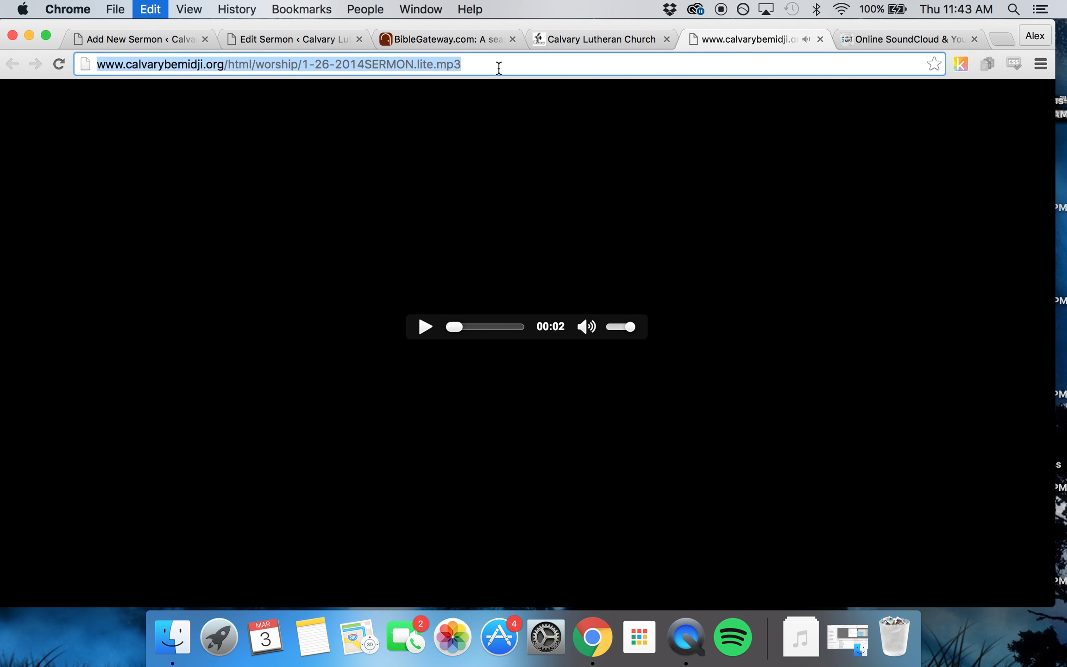
# Convert the copied sermon URL on anything2mp3 and download the resulting MP3 file.
pyautogui.click(878, 39)
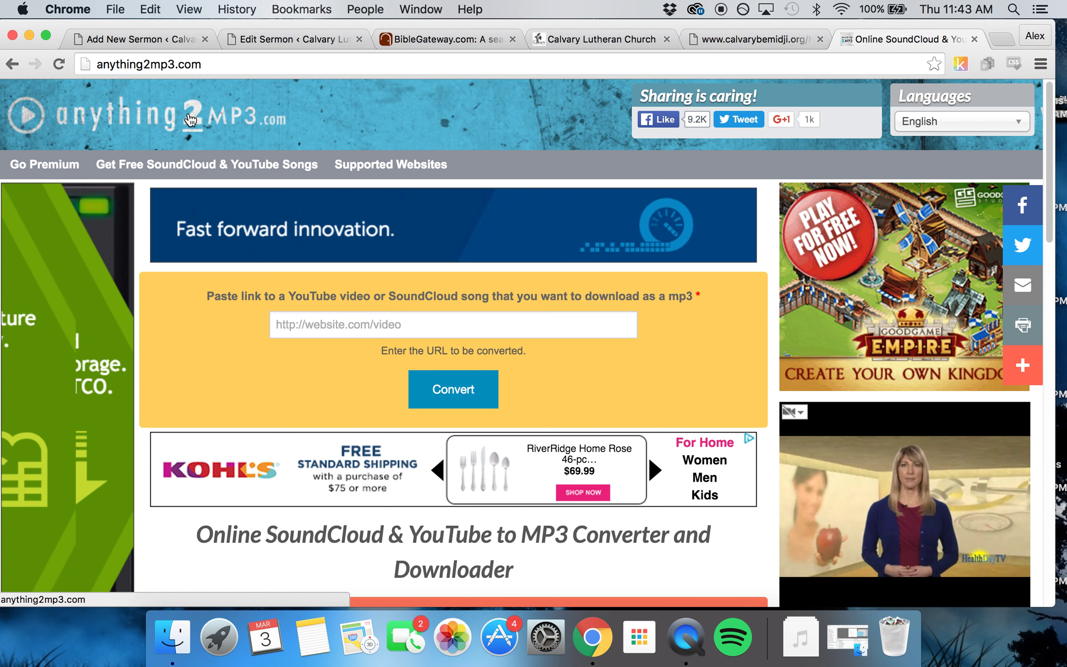
pyautogui.click(329, 326)
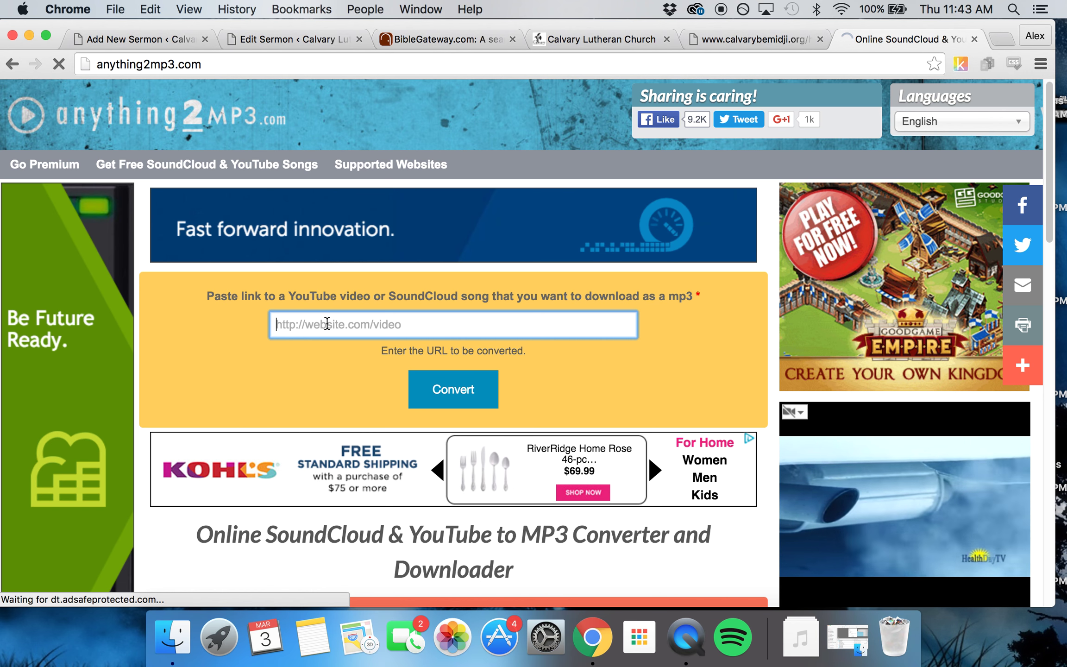
pyautogui.press('super+v')
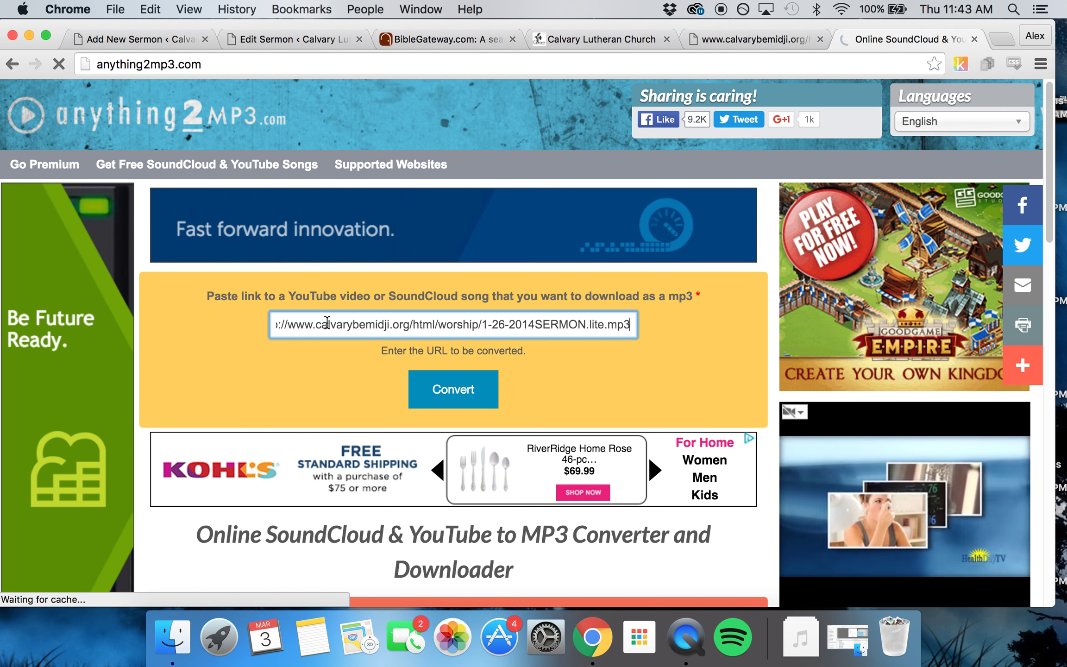
pyautogui.click(448, 394)
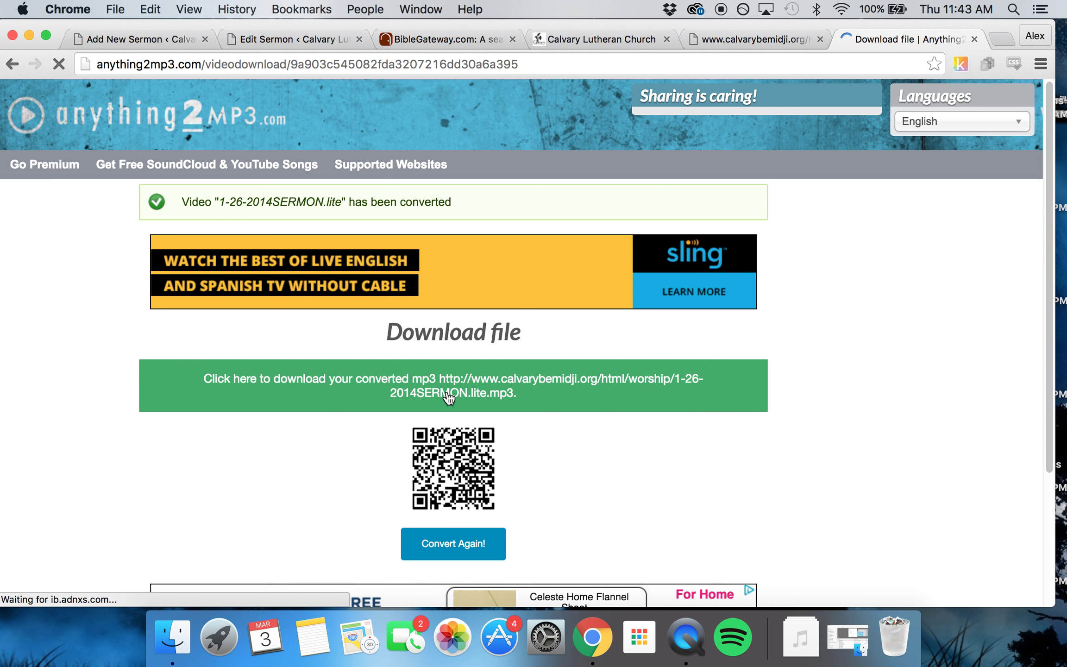
pyautogui.click(449, 397)
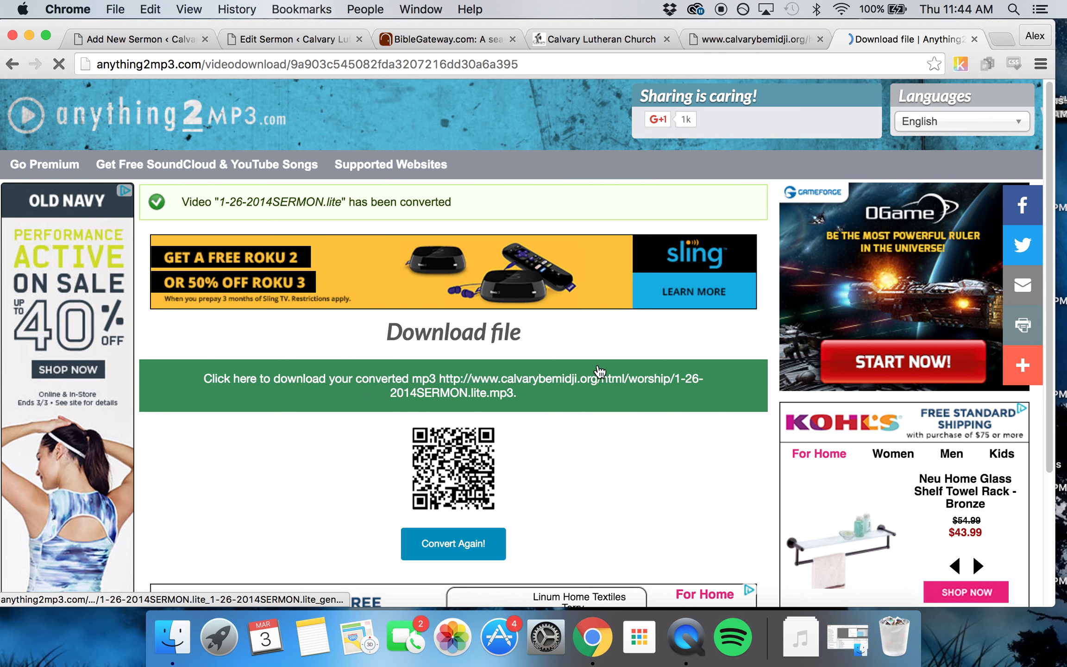
pyautogui.click(431, 384)
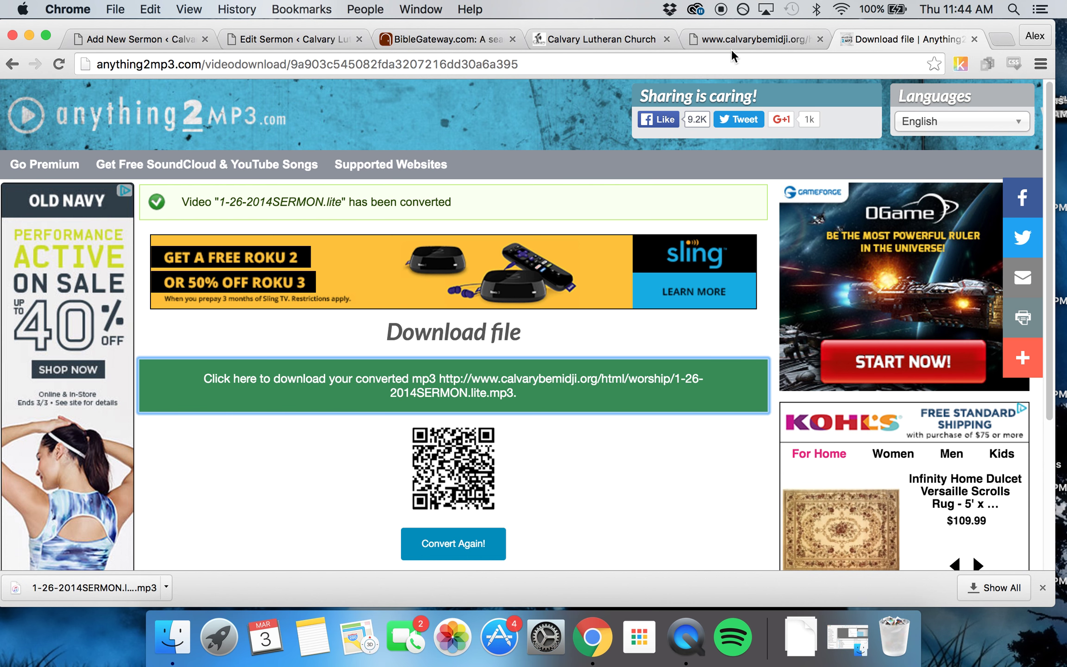
# Title the new sermon post "January 26th, 2014", checking the existing sermon post and the church's sermon list for the date.
pyautogui.click(127, 39)
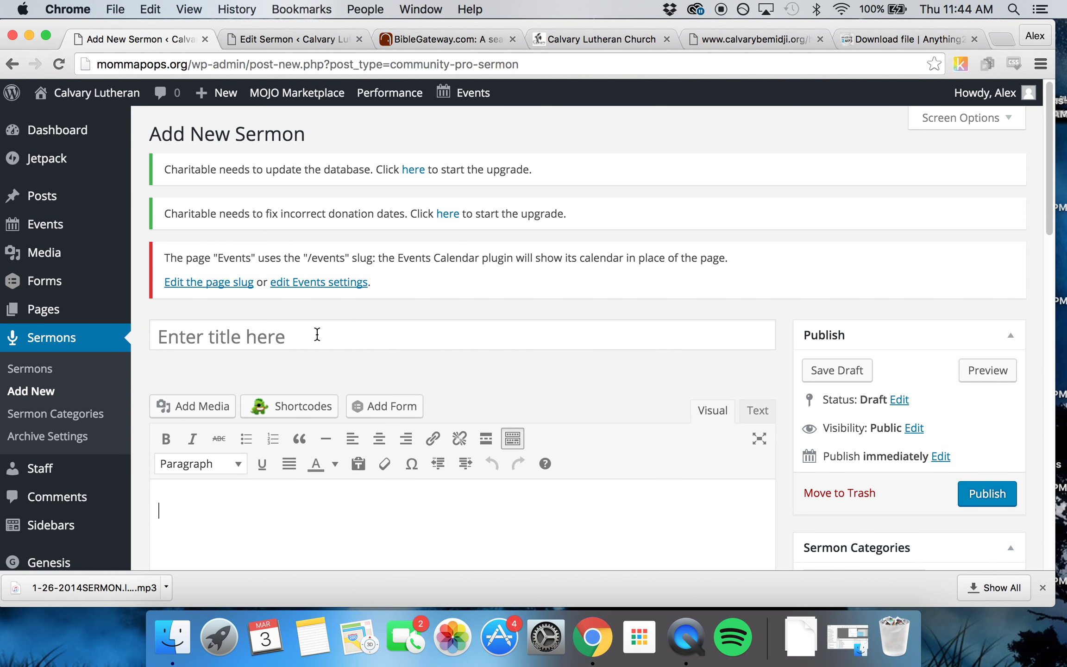
pyautogui.click(287, 39)
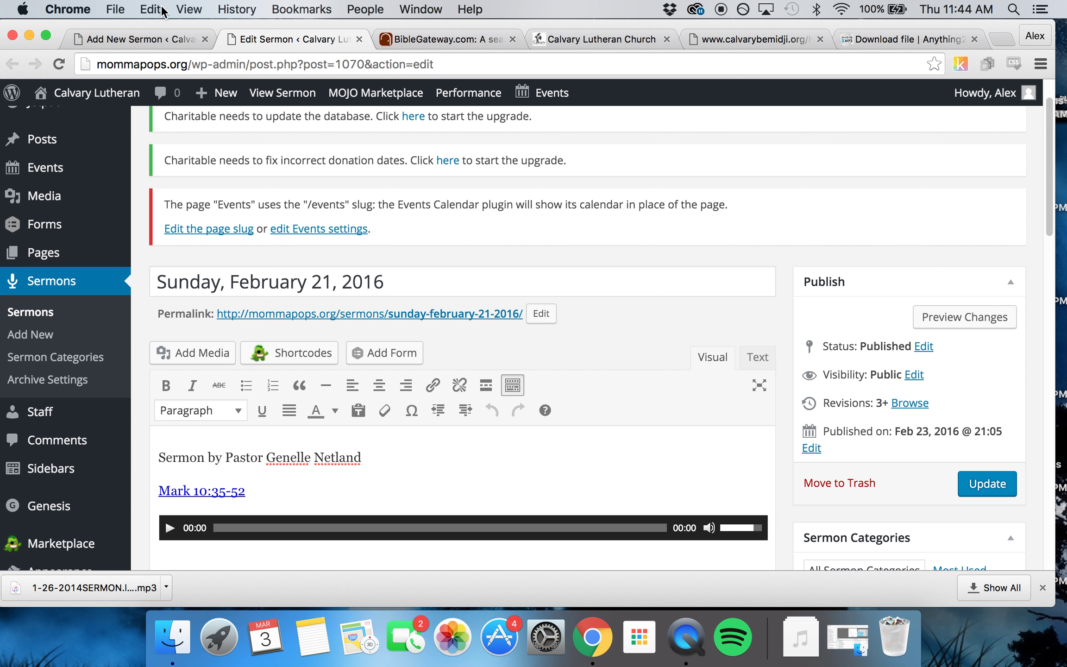
pyautogui.click(144, 40)
pyautogui.click(612, 39)
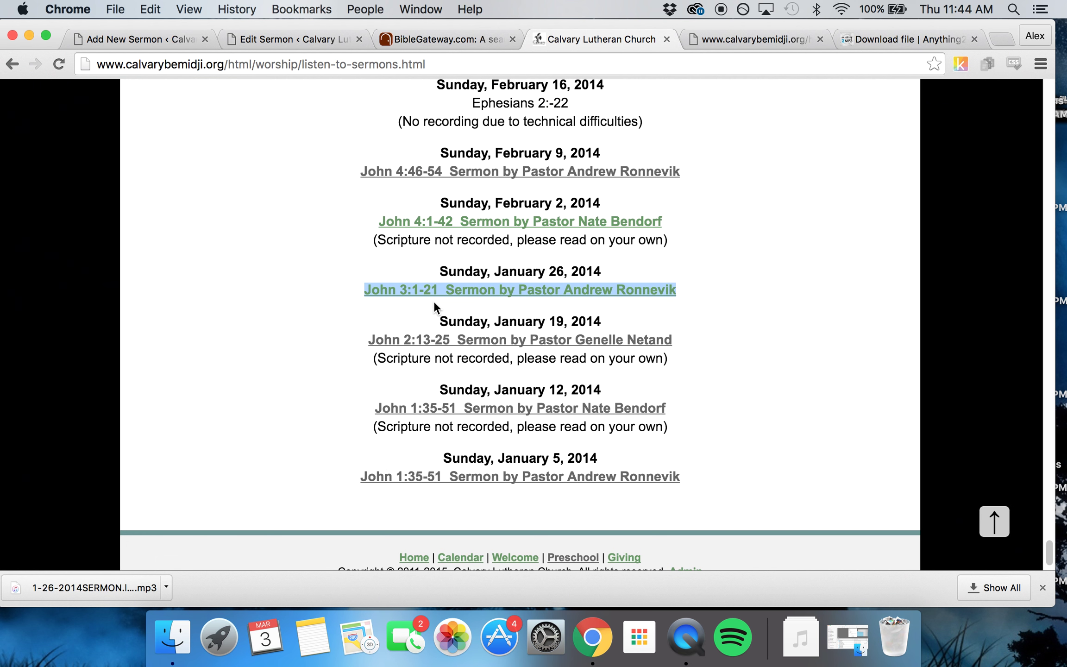
pyautogui.click(161, 38)
pyautogui.click(339, 335)
pyautogui.write('January 26th, 2014')
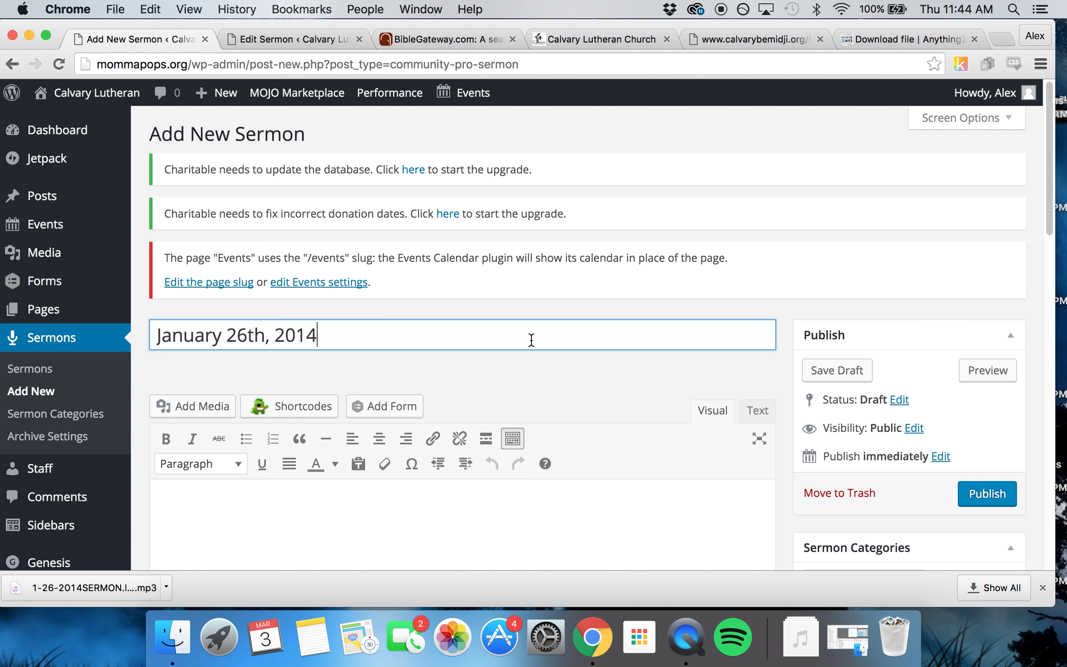
# Write "Sermon By Pastor" and the preacher's full name in the post body, following the existing post and the church's sermon list.
pyautogui.scroll(-2, 531, 339)
pyautogui.click(369, 424)
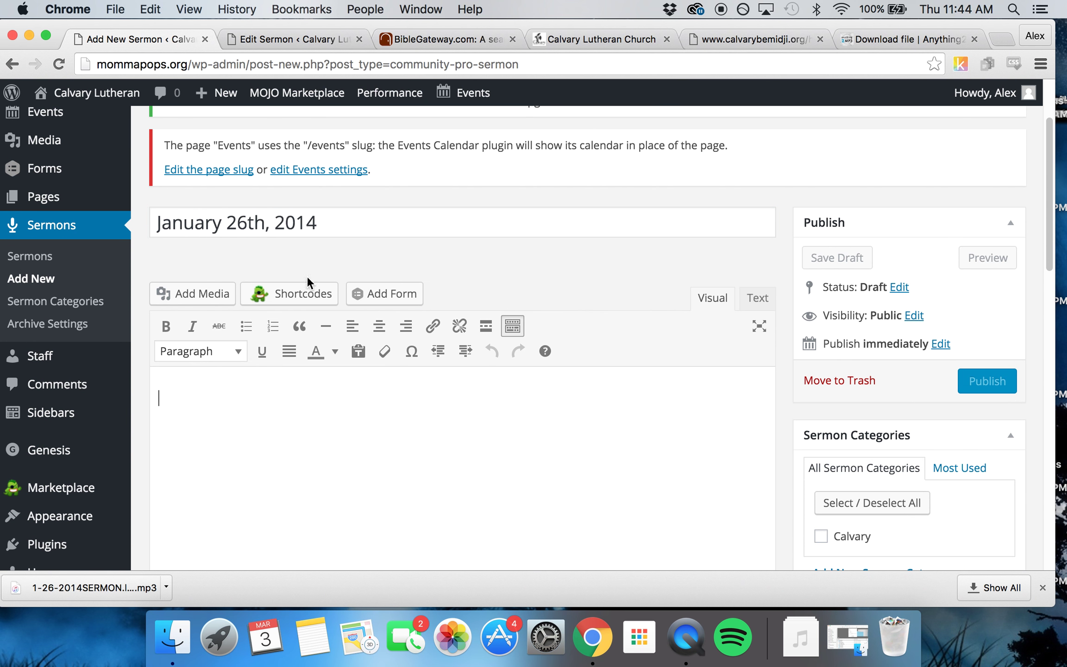
pyautogui.click(303, 44)
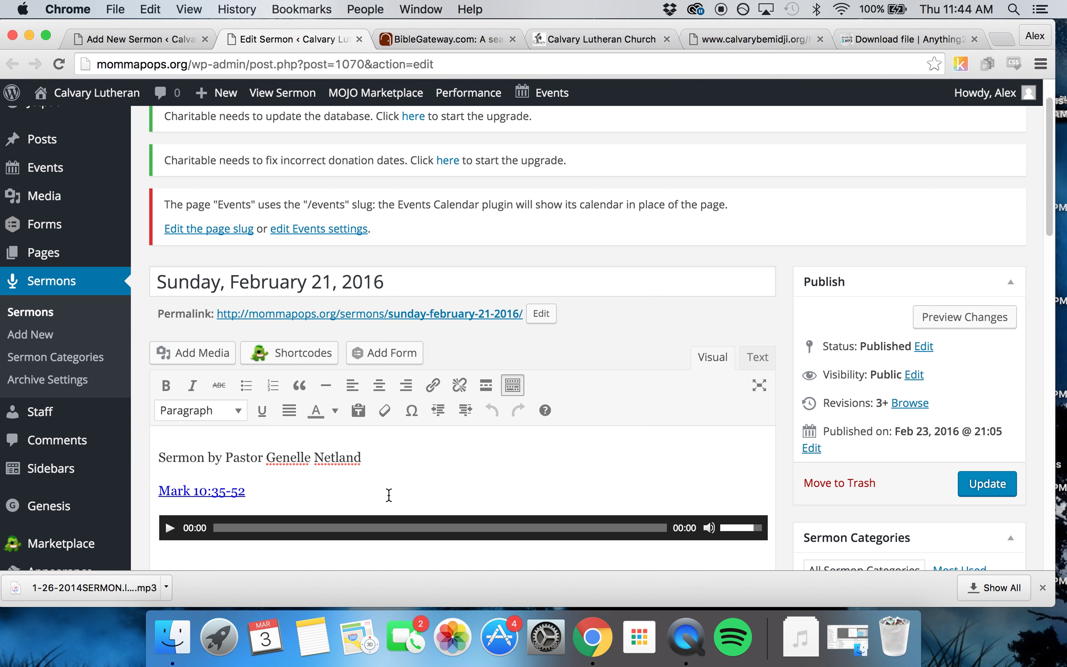
pyautogui.click(116, 39)
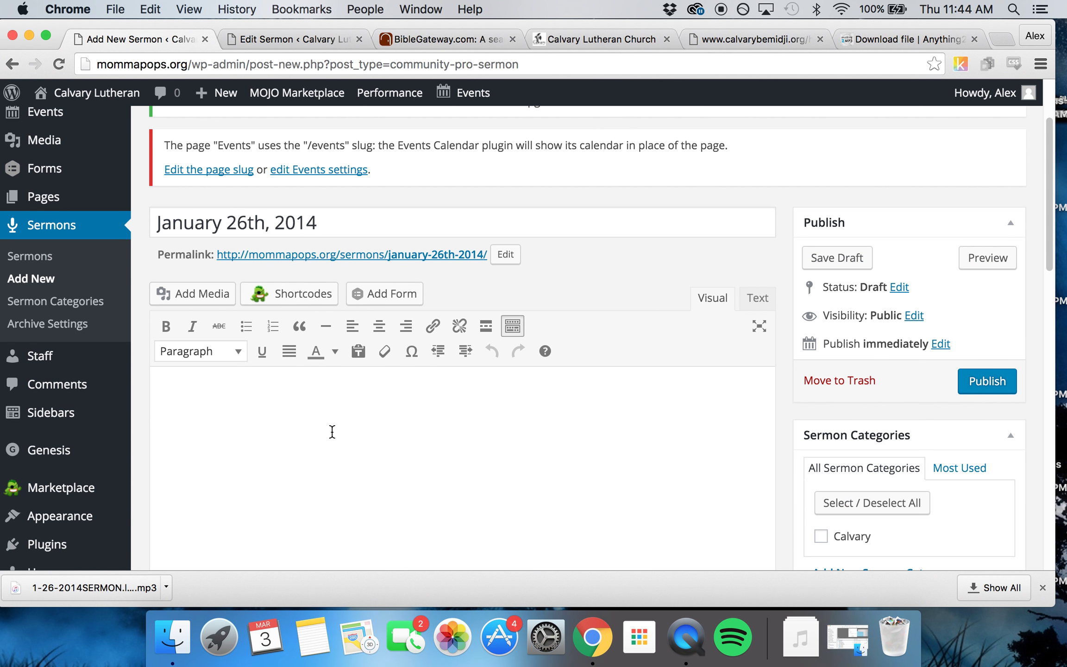
pyautogui.write('Sermon By')
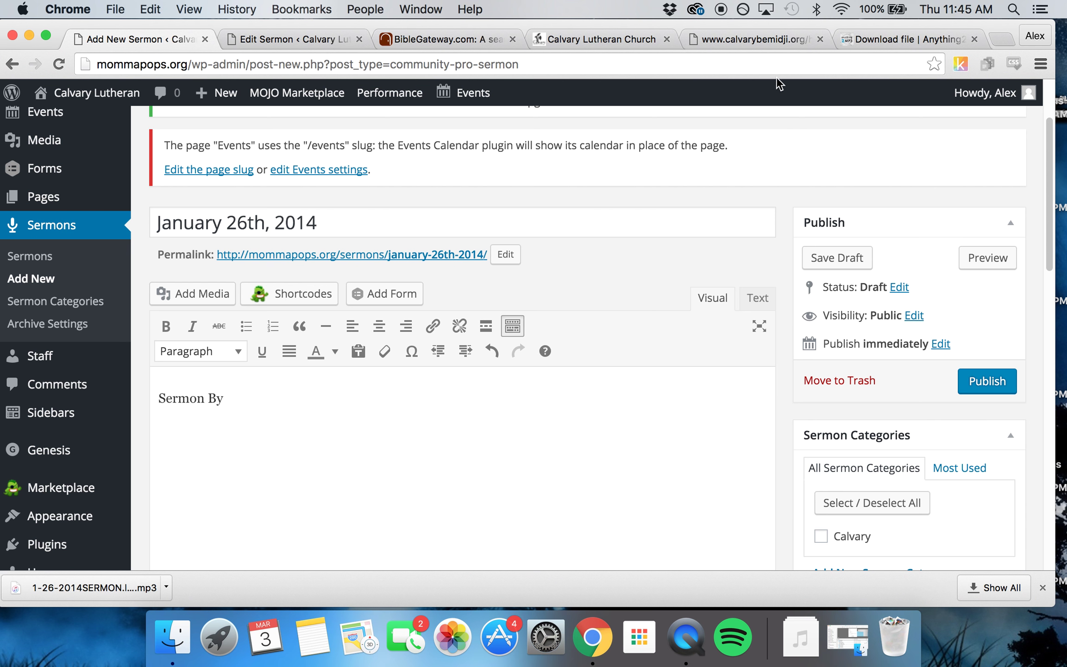
pyautogui.click(760, 35)
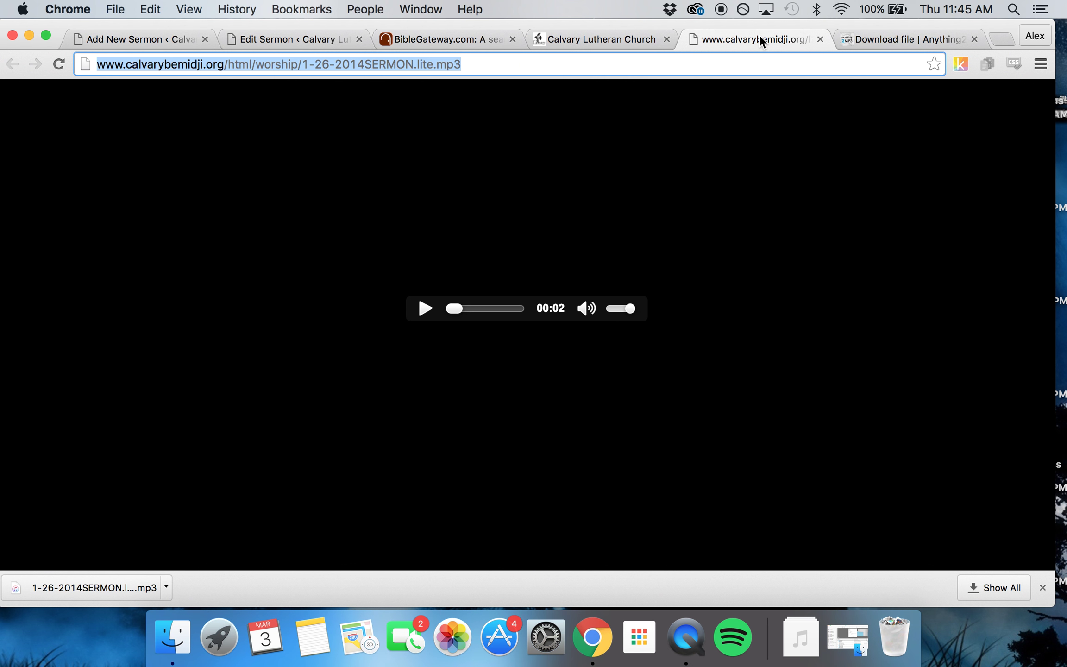
pyautogui.click(596, 37)
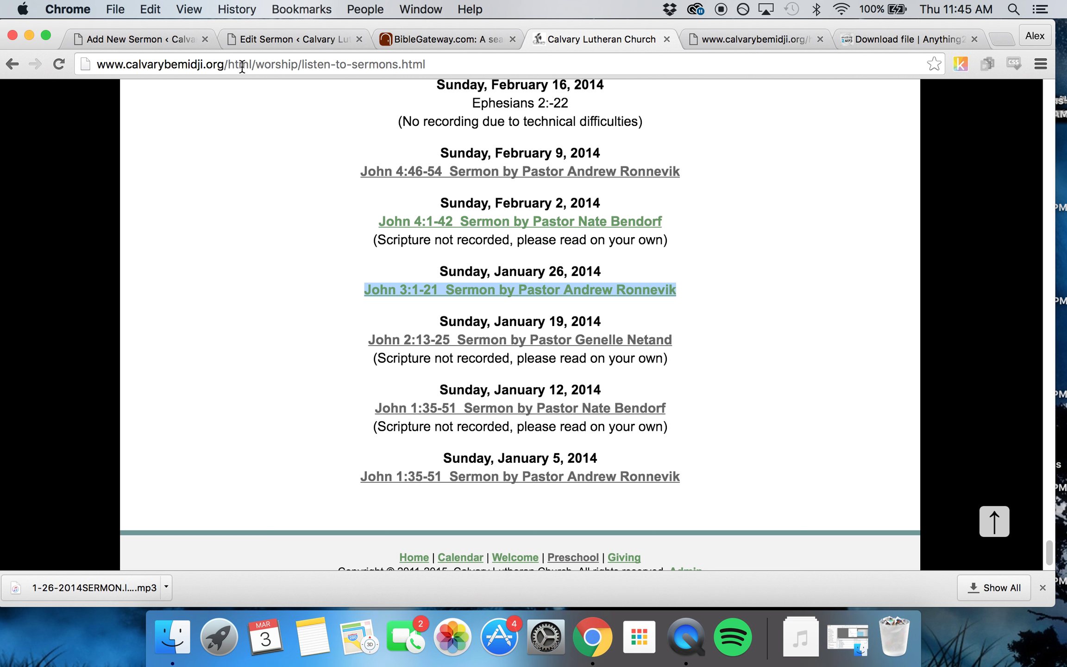
pyautogui.click(252, 39)
pyautogui.click(190, 35)
pyautogui.write('P')
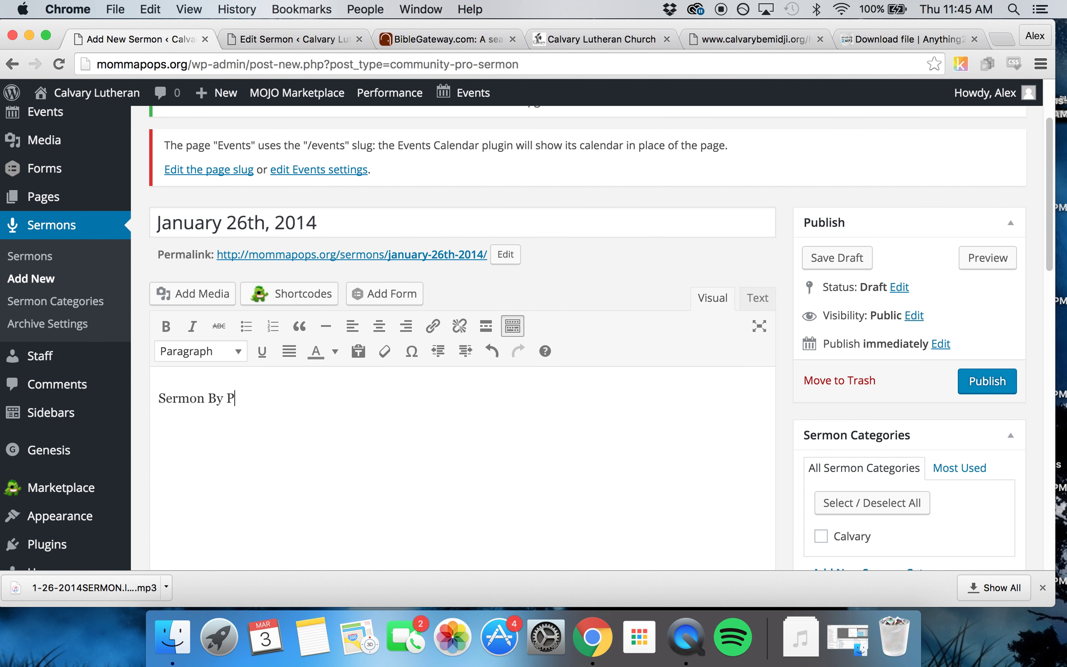
pyautogui.write('astor Andrew Ronne')
pyautogui.write('vik')
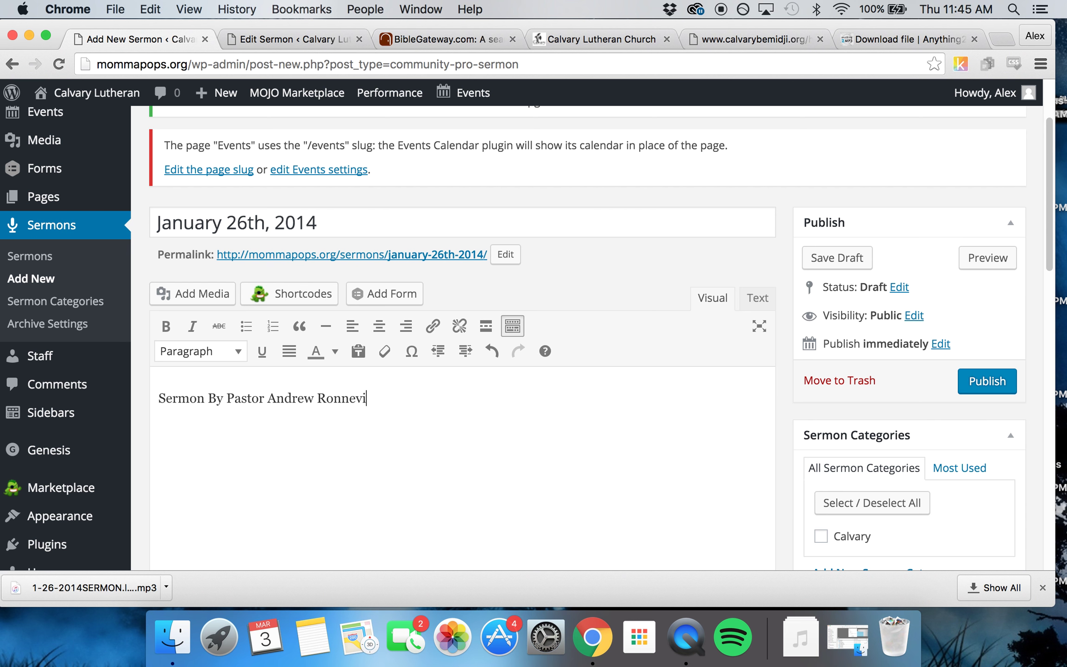
# Look up the sermon's scripture reference in the church's list and add "John 3:1-21" on a new line below the preacher.
pyautogui.click(628, 40)
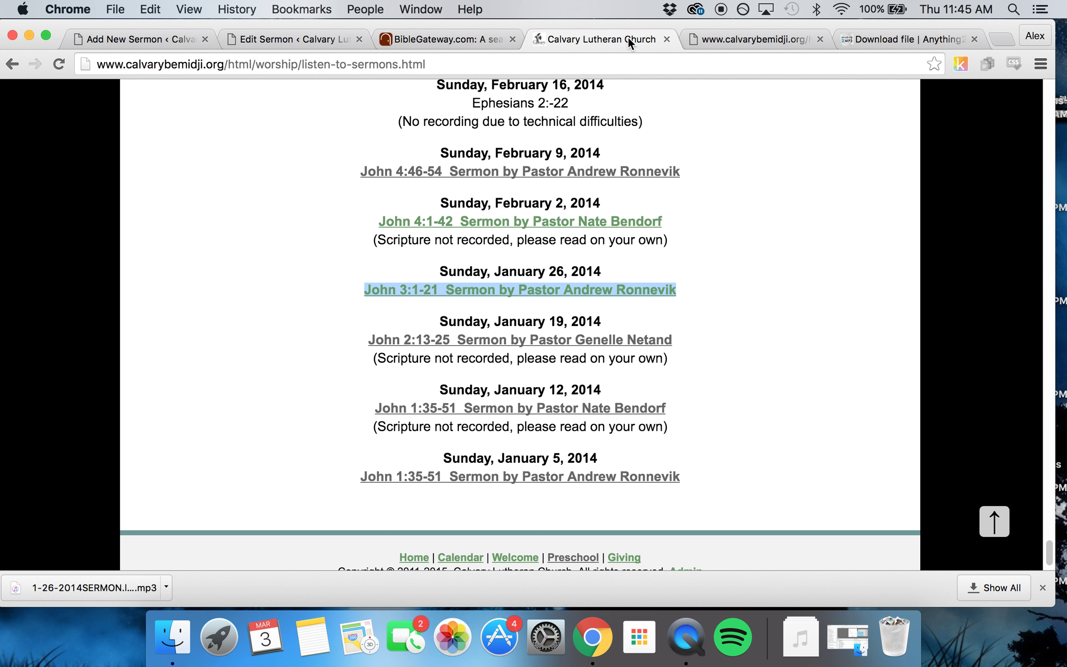
pyautogui.click(155, 37)
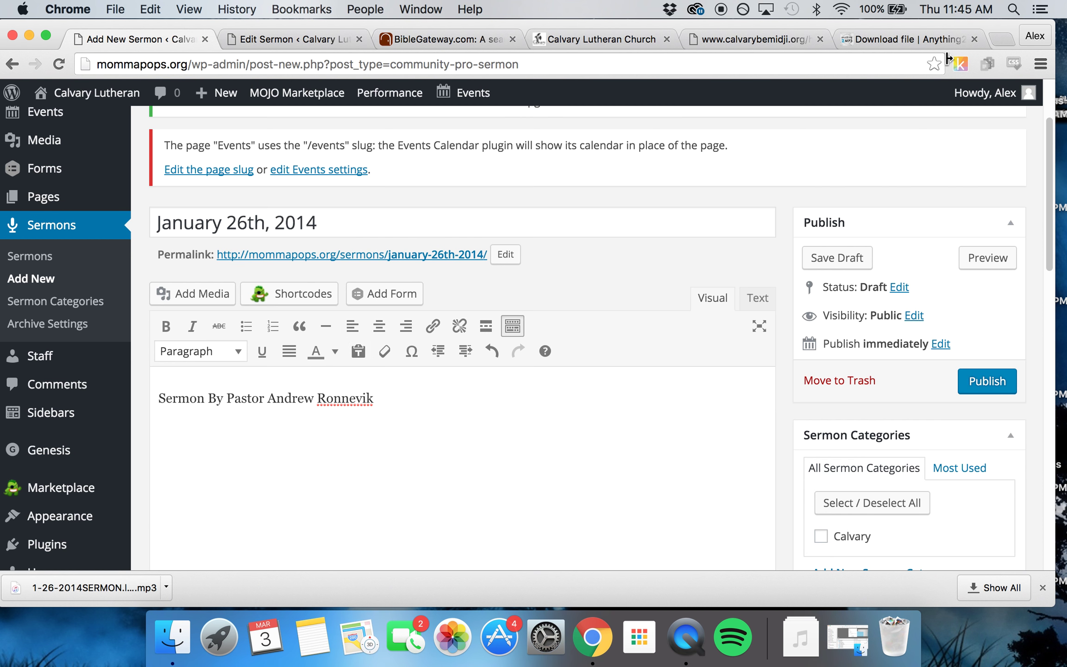
pyautogui.click(603, 39)
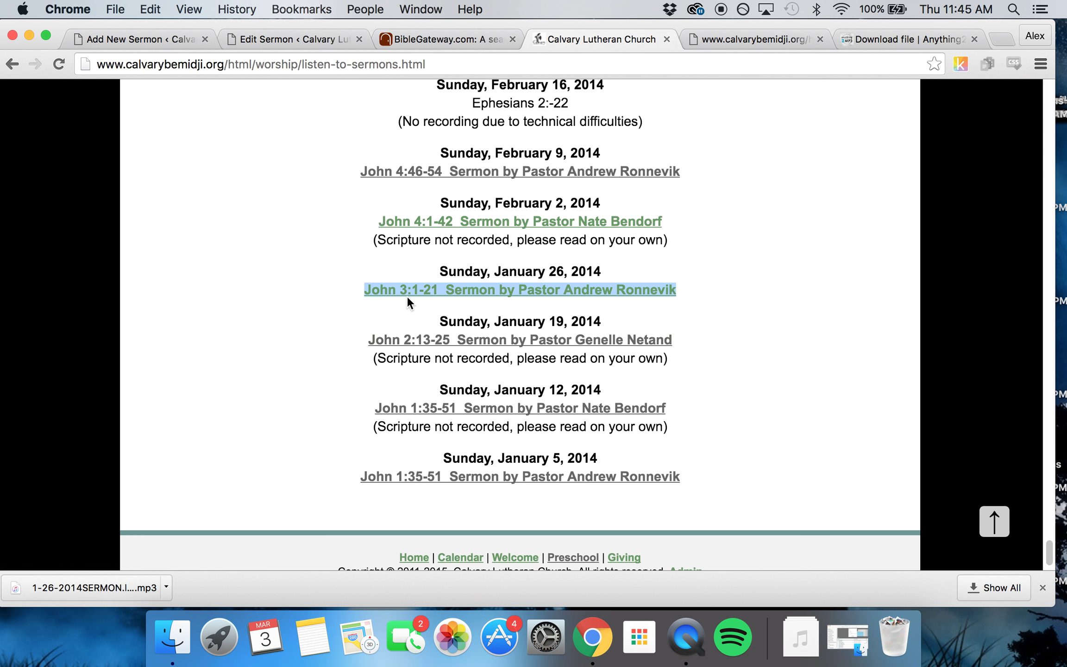
pyautogui.click(157, 33)
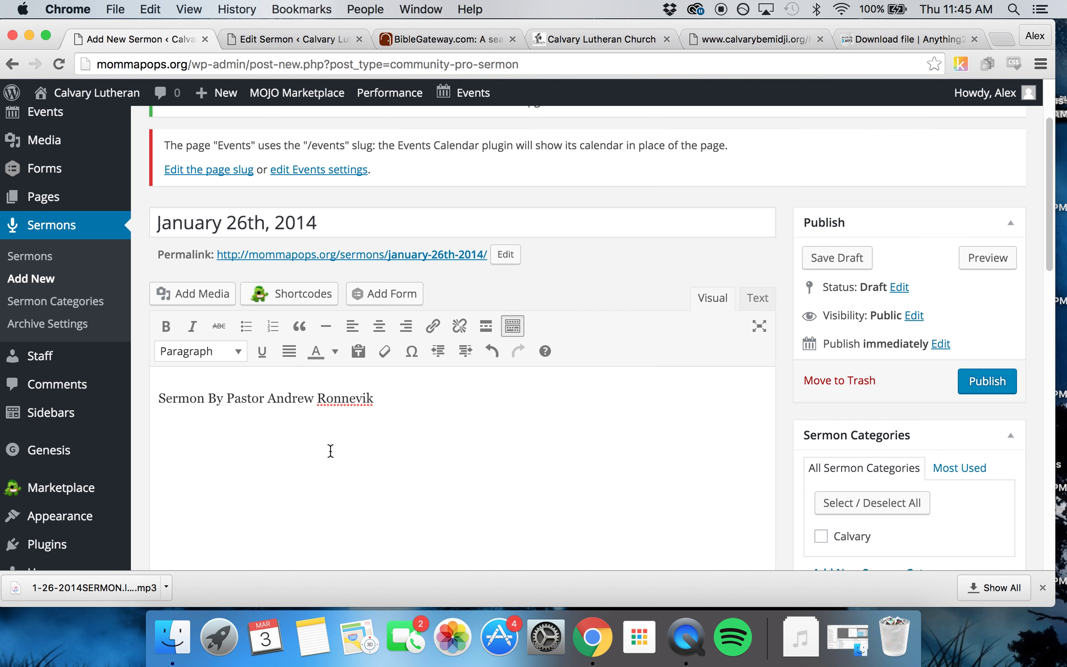
pyautogui.write('John 3:1-21')
# Copy the John 3:1-21 reference from the post body and search BibleGateway for it.
pyautogui.moveTo(239, 440); pyautogui.dragTo(157, 431)
pyautogui.press('super+c')
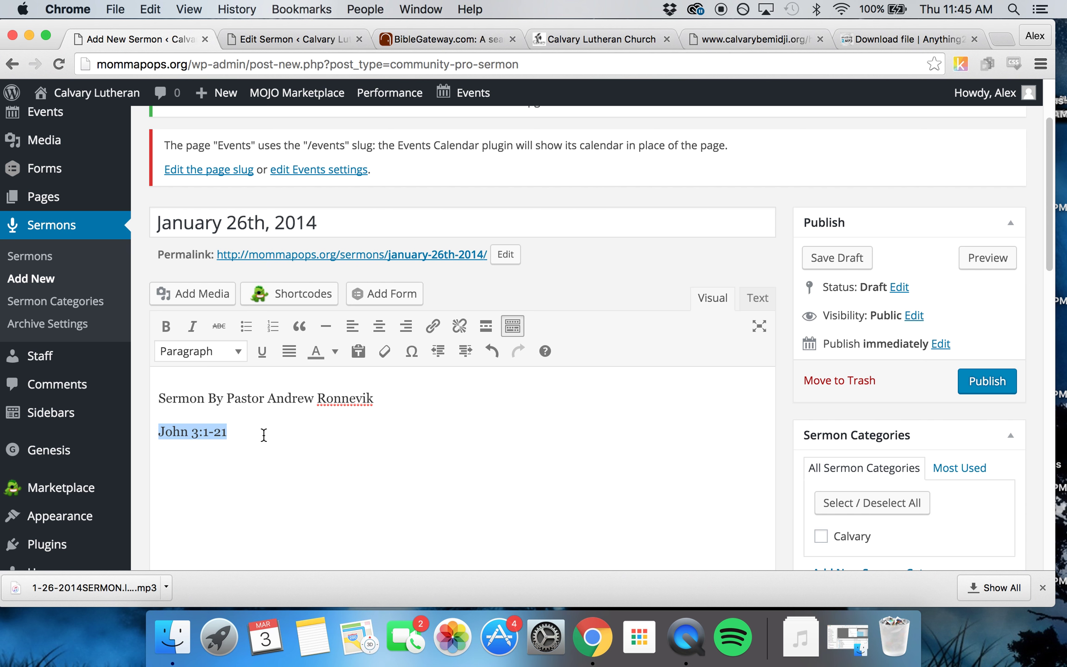
pyautogui.click(419, 45)
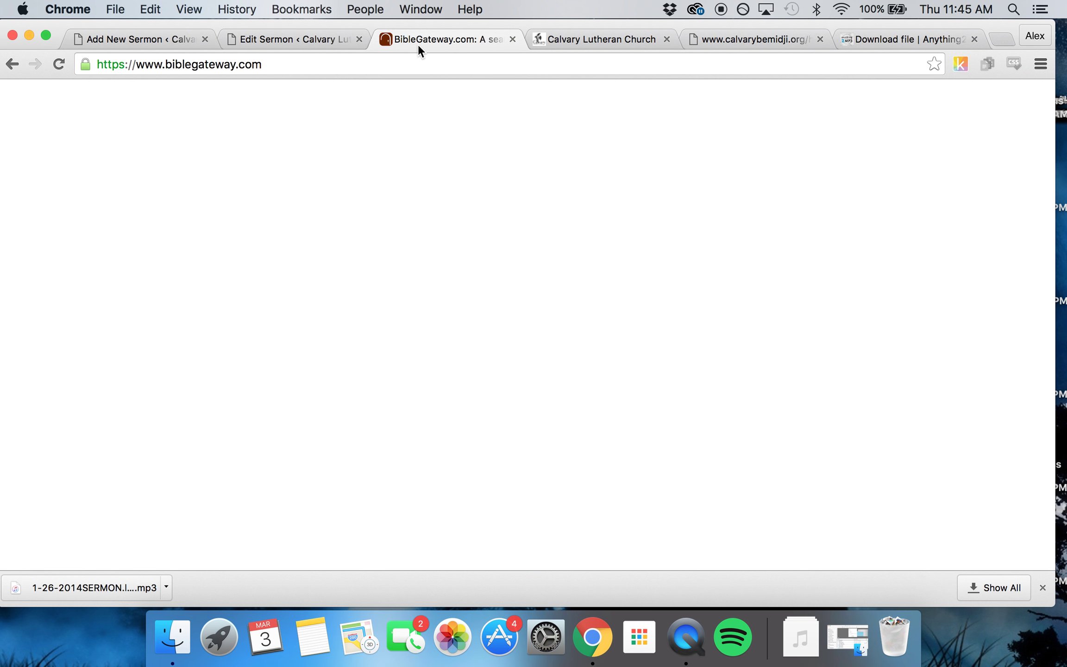
pyautogui.click(343, 166)
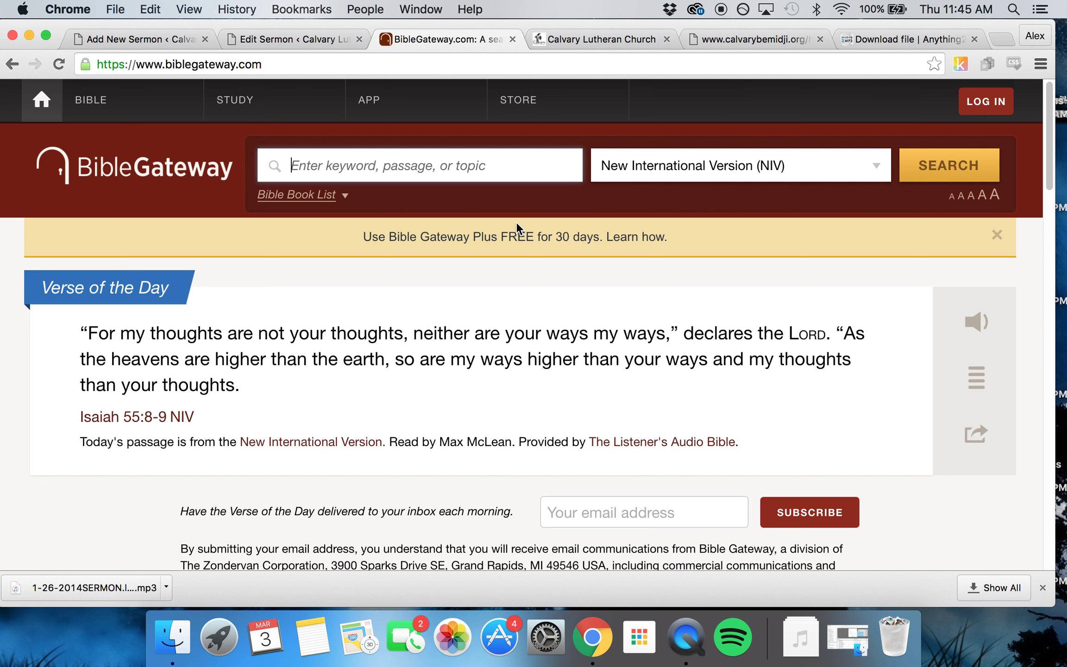
pyautogui.press('super+v')
pyautogui.press('Return')
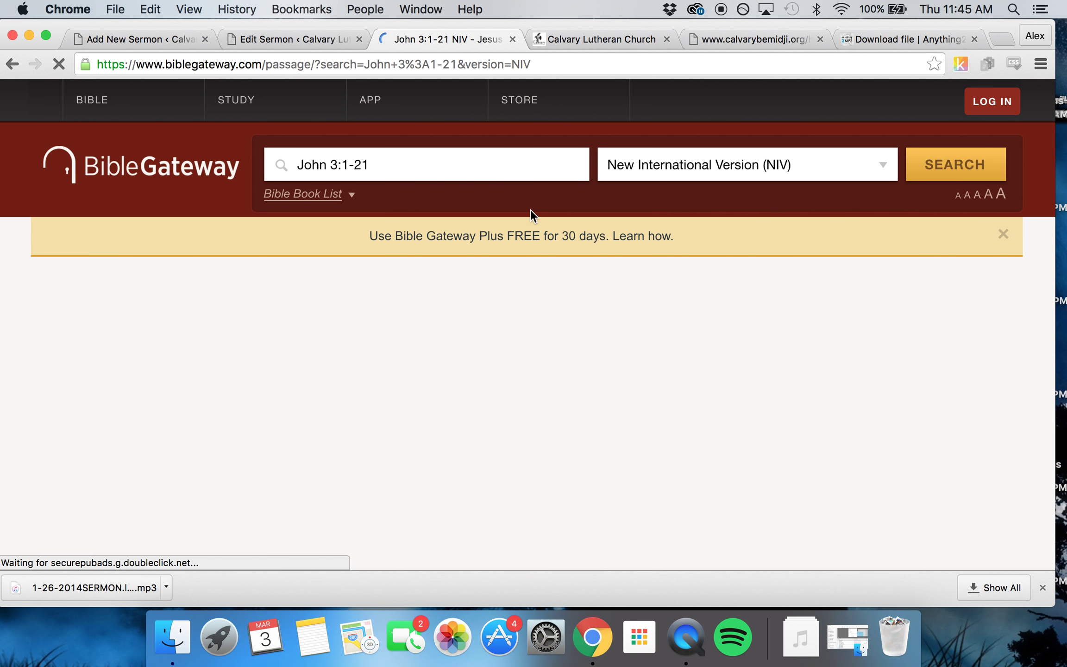
# Link the "John 3:1-21" text in the post body to its BibleGateway passage URL, set to open in a new tab.
pyautogui.click(392, 60)
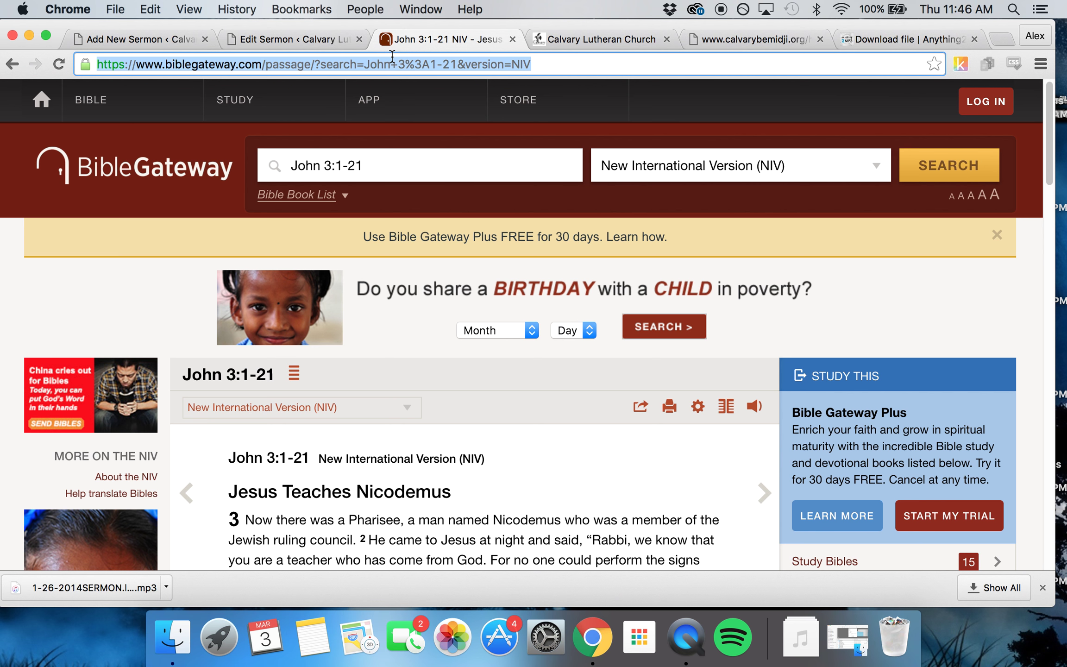
pyautogui.press('super+c')
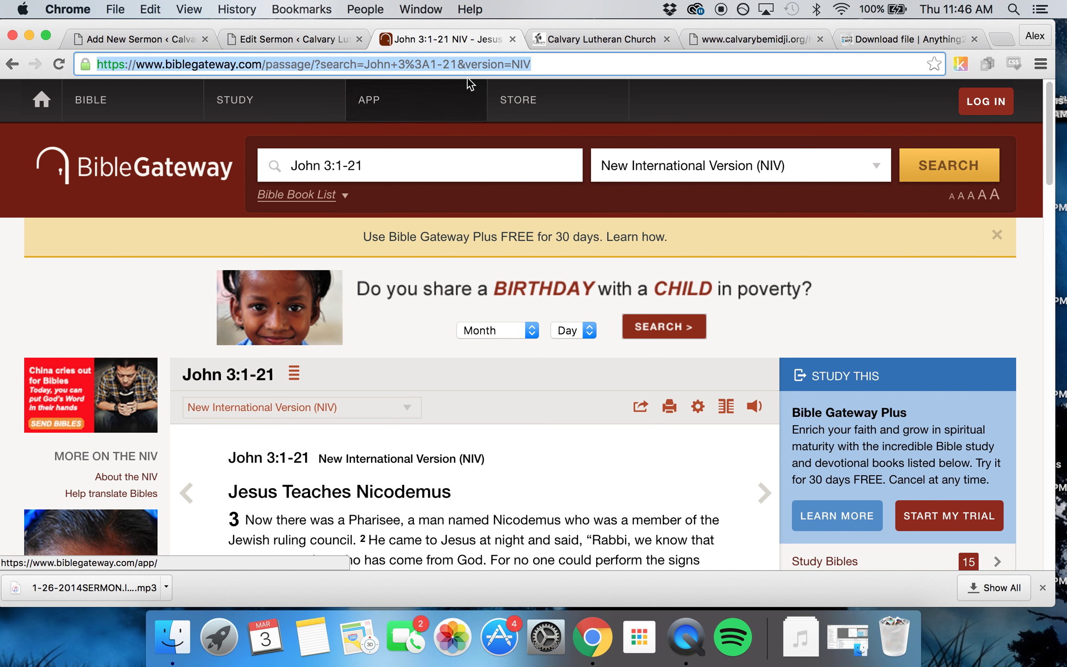
pyautogui.click(148, 39)
pyautogui.scroll(2, 436, 377)
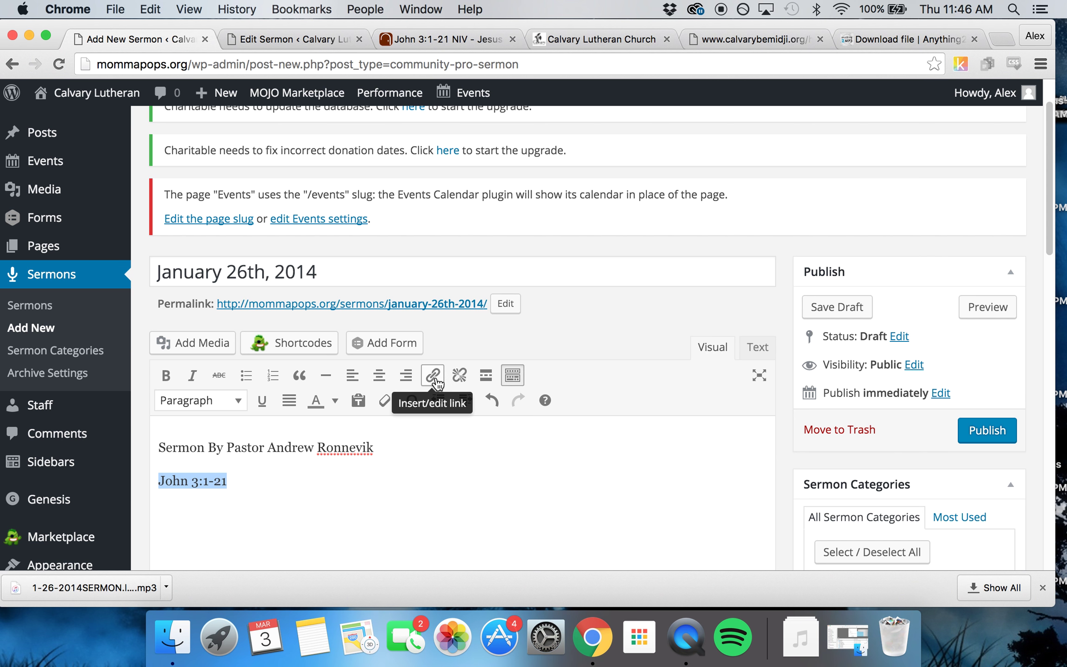
pyautogui.click(434, 378)
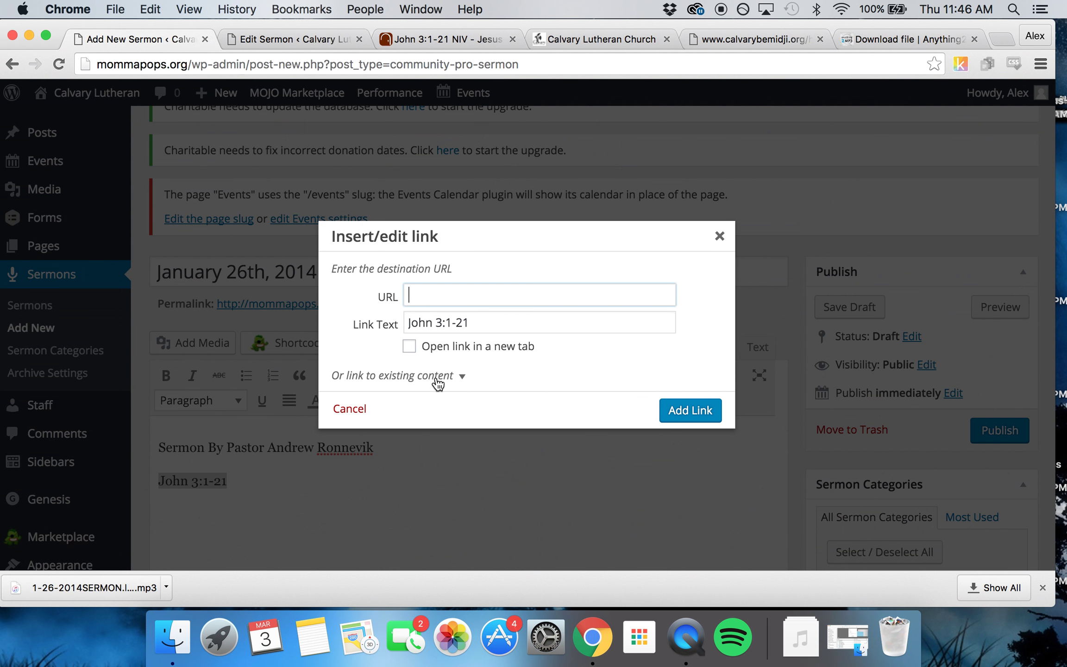
pyautogui.press('super+v')
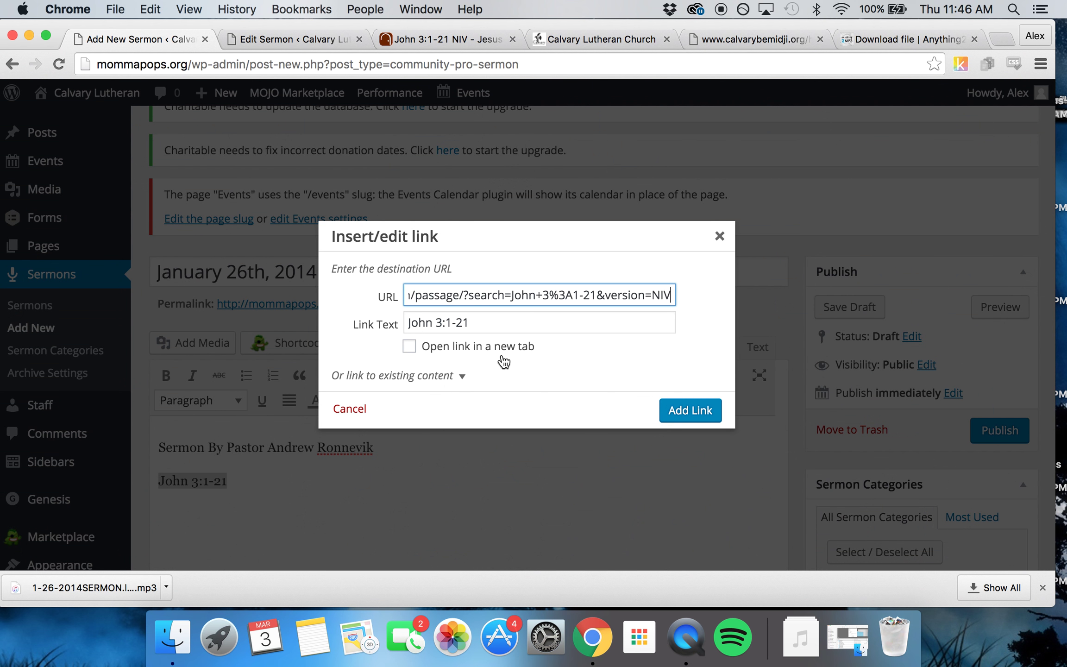
pyautogui.click(409, 352)
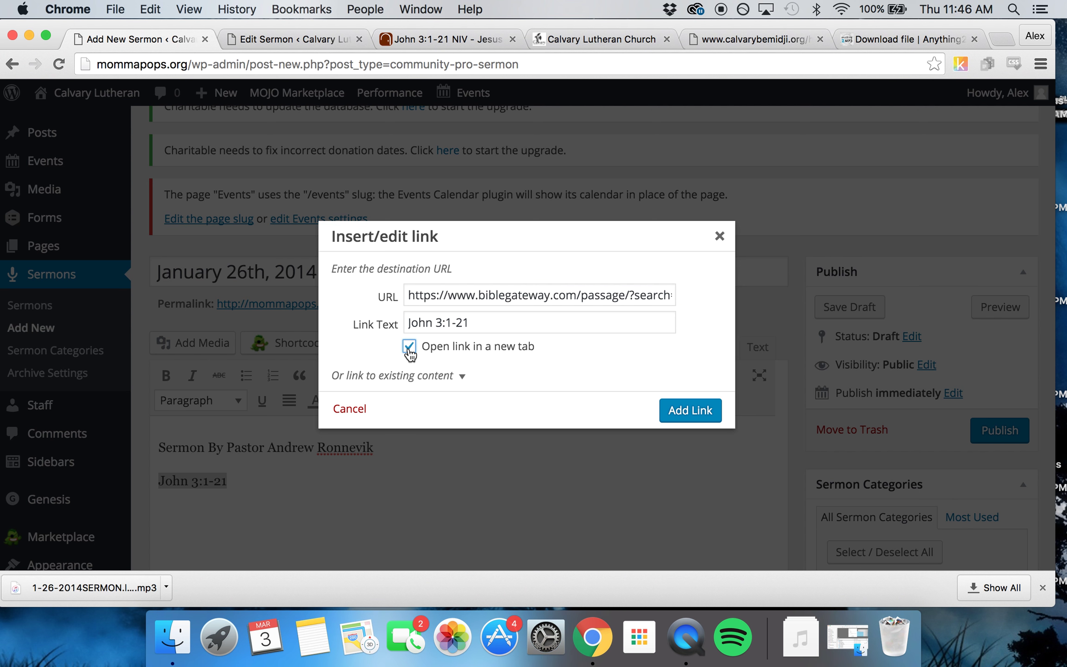
pyautogui.click(679, 412)
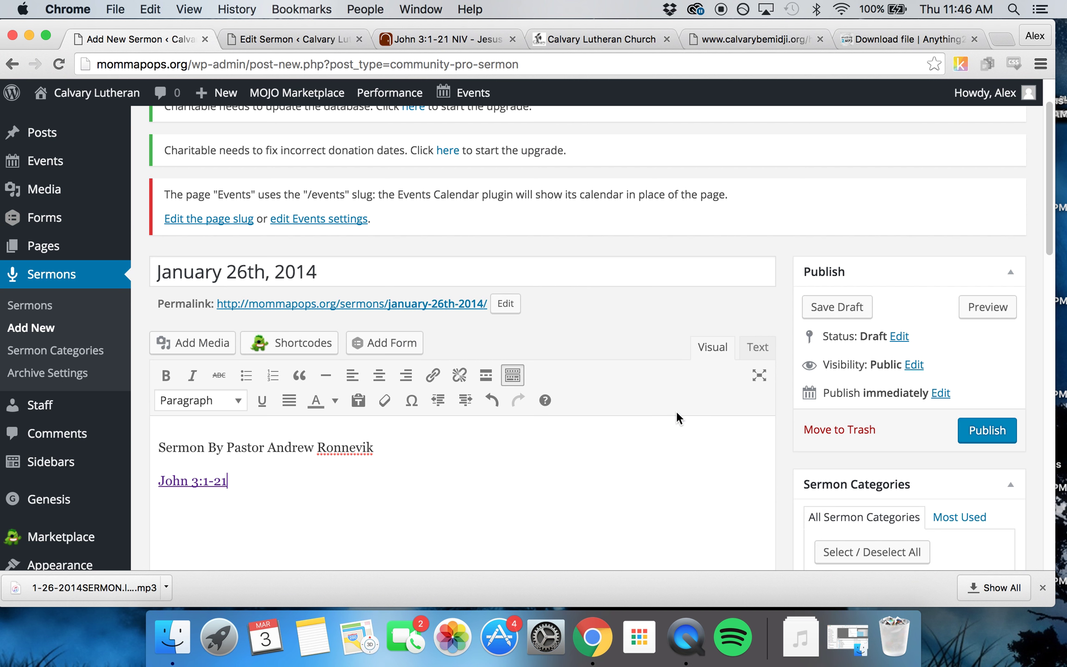
# Upload 1-26-2014SERMON.lite_1-26-2014SERMON.lite_generic.mp3 from Downloads and insert it on a new line below the John 3:1-21 link.
pyautogui.scroll(-2, 385, 492)
pyautogui.scroll(-1, 384, 492)
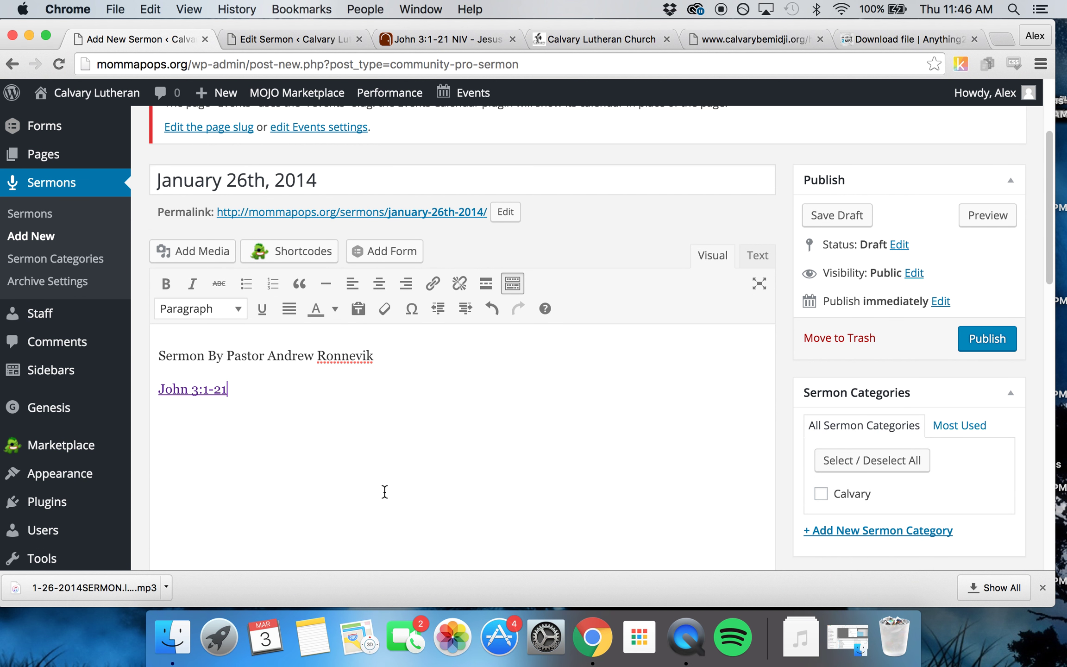
pyautogui.click(229, 391)
pyautogui.press('Return')
pyautogui.click(192, 256)
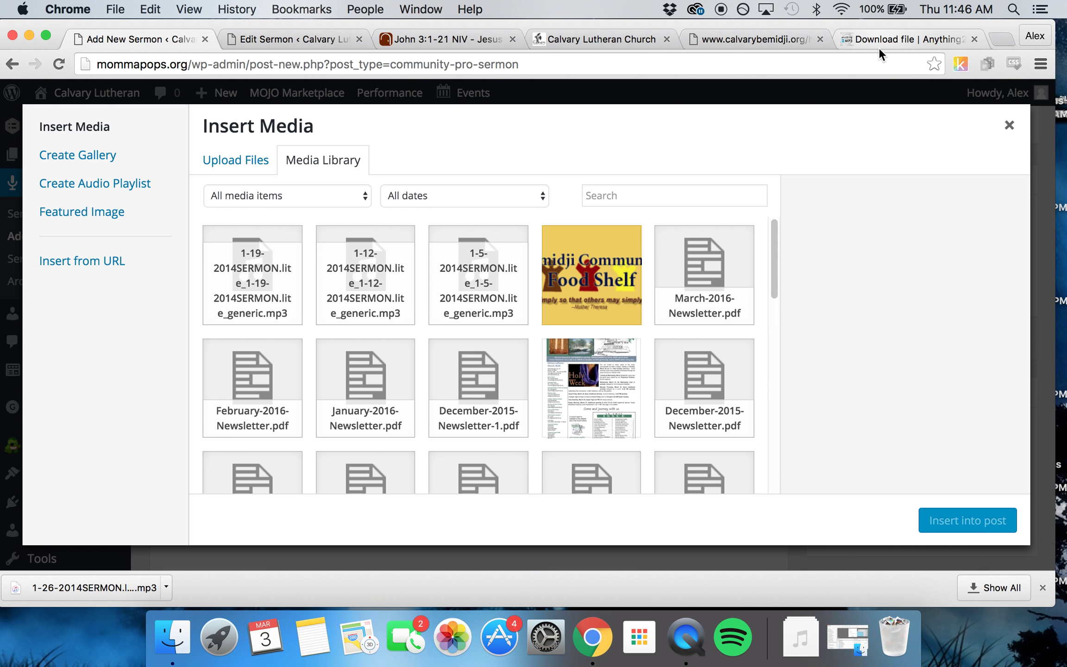
pyautogui.click(232, 166)
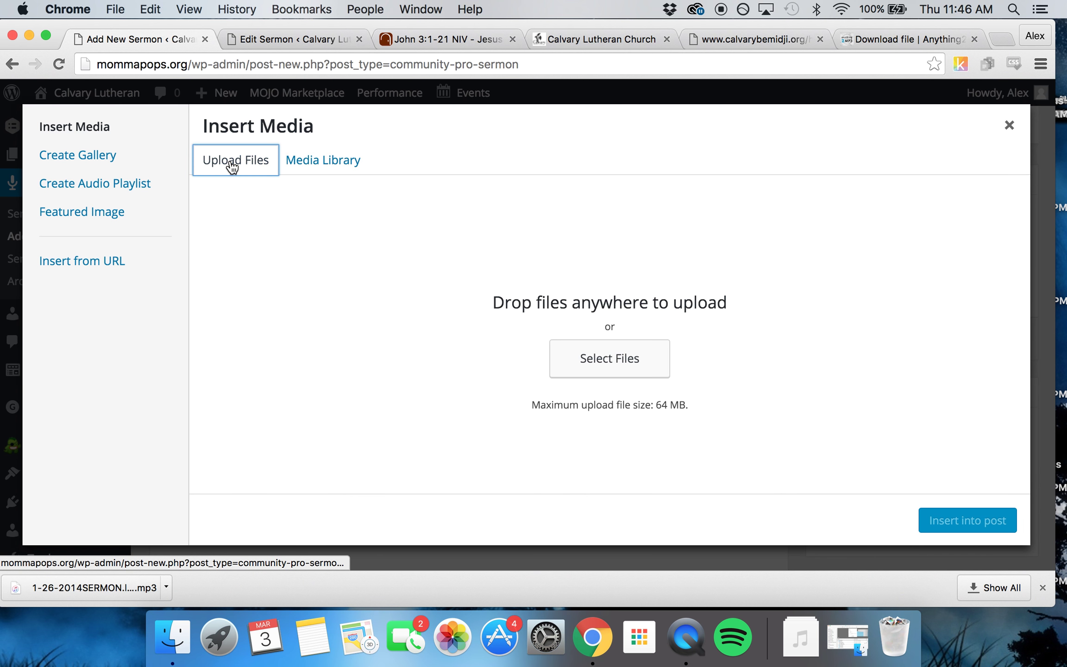
pyautogui.click(615, 362)
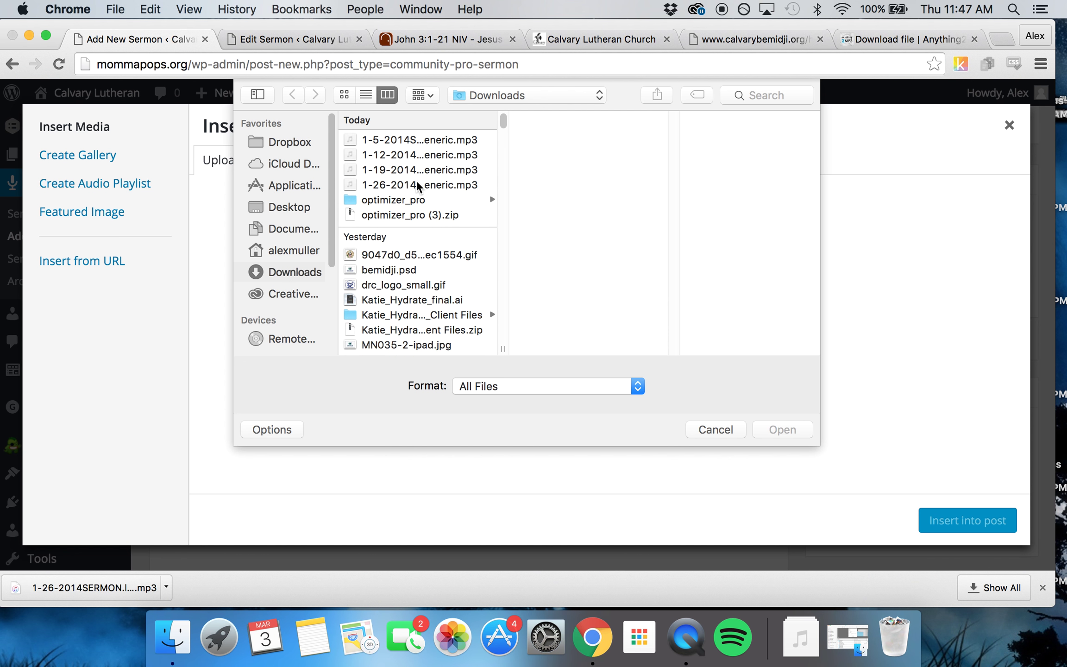
pyautogui.click(417, 184)
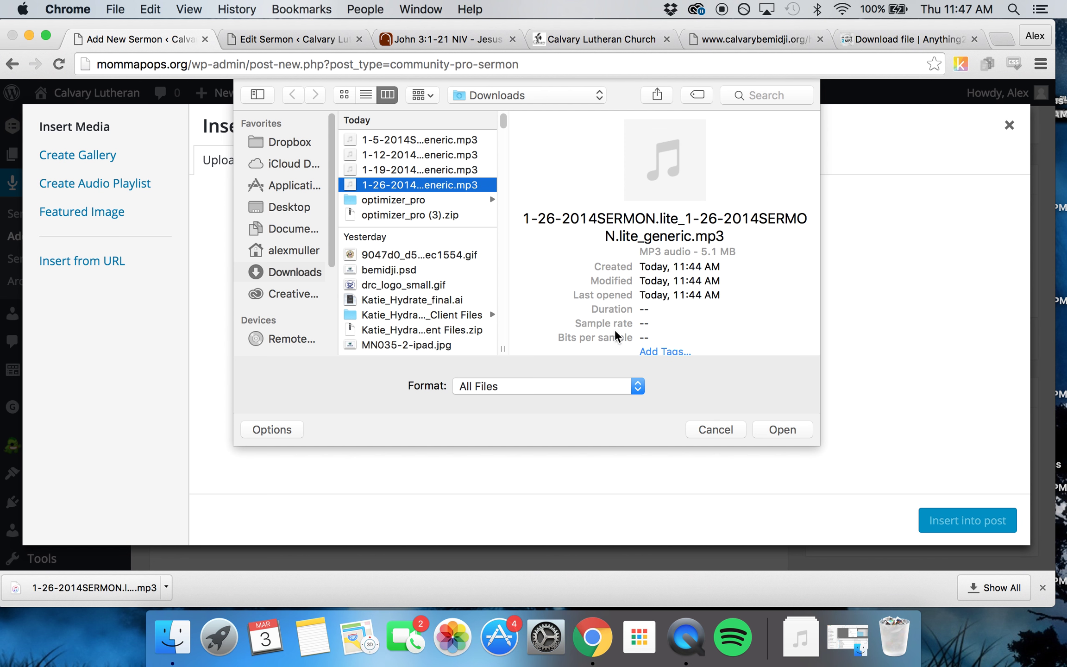
pyautogui.click(788, 429)
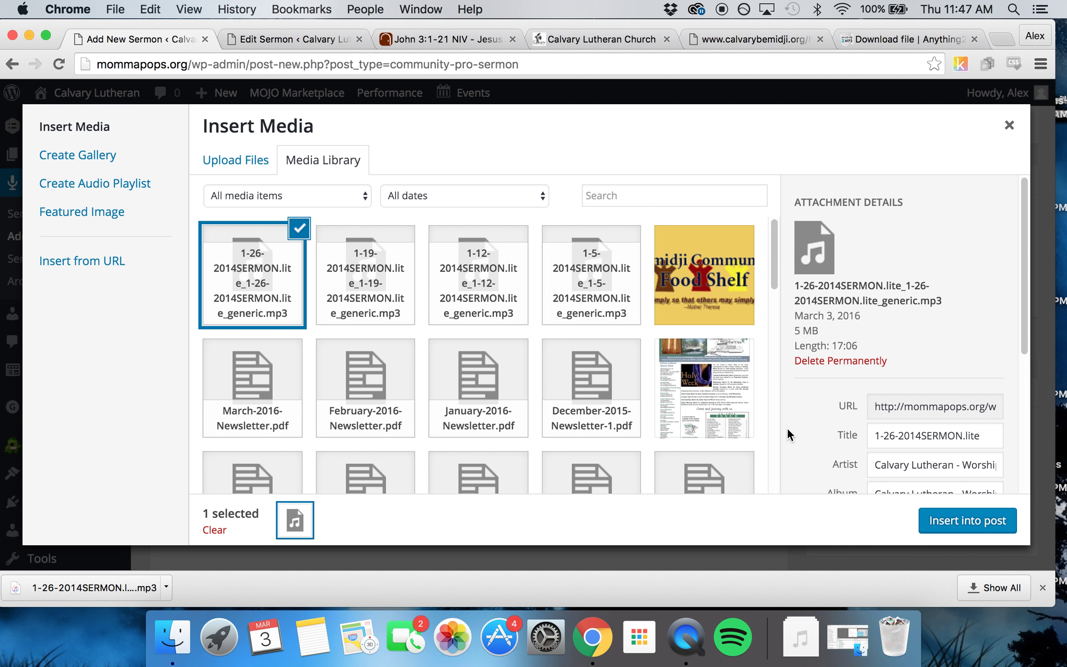
pyautogui.click(968, 520)
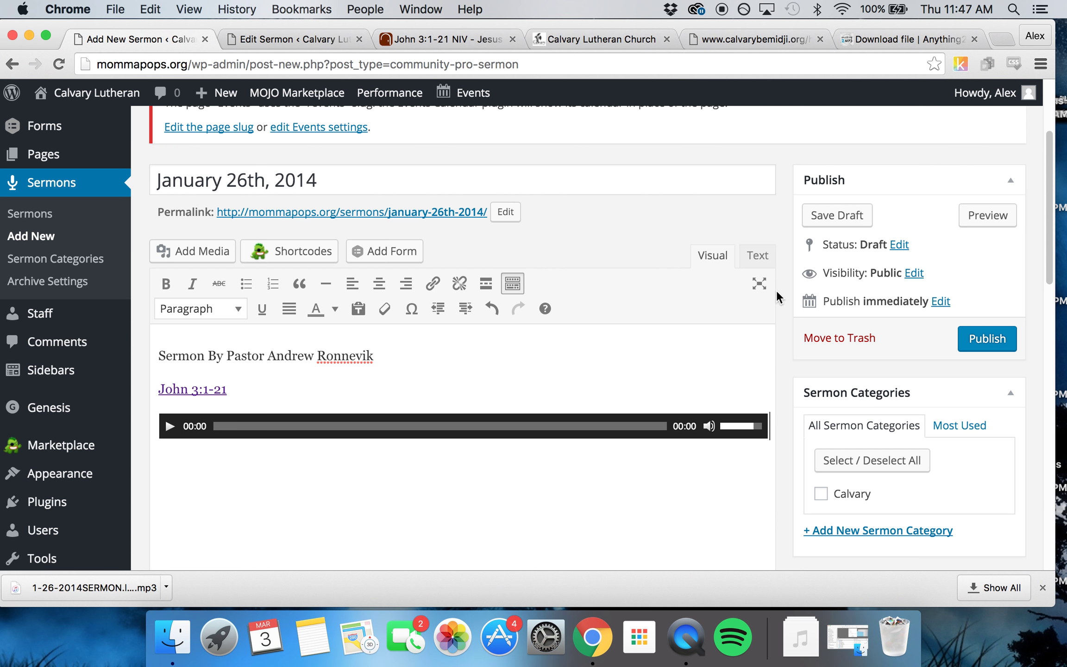
# Assign the sermon to the Calvary category and enter "Pastor" with the preacher's full name as the speaker.
pyautogui.scroll(-2, 776, 290)
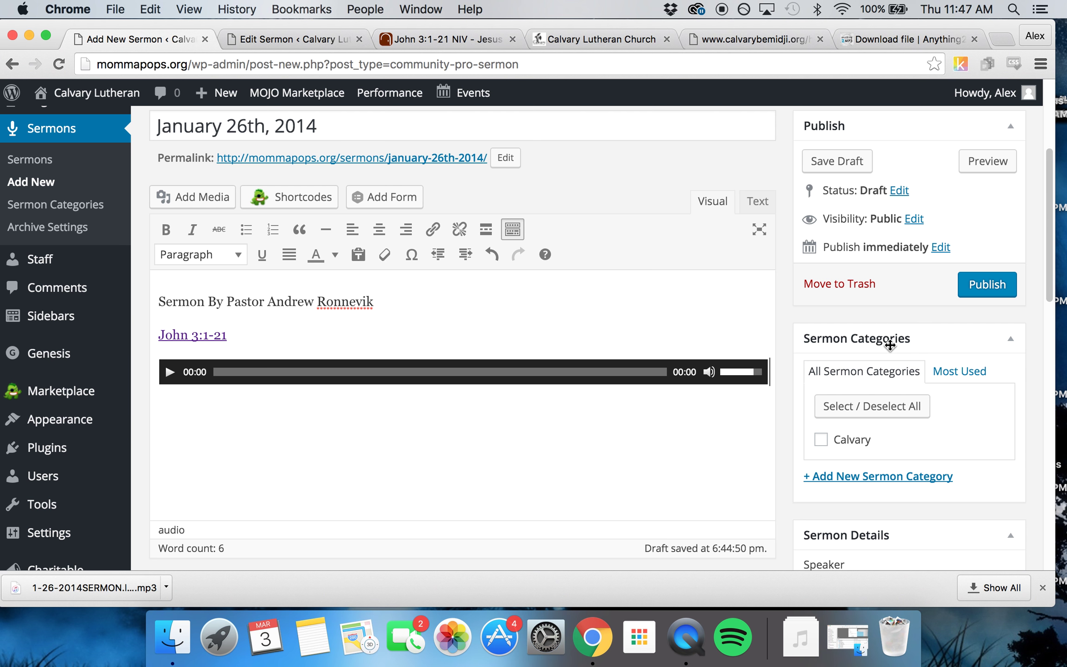
pyautogui.click(821, 441)
pyautogui.scroll(-5, 788, 388)
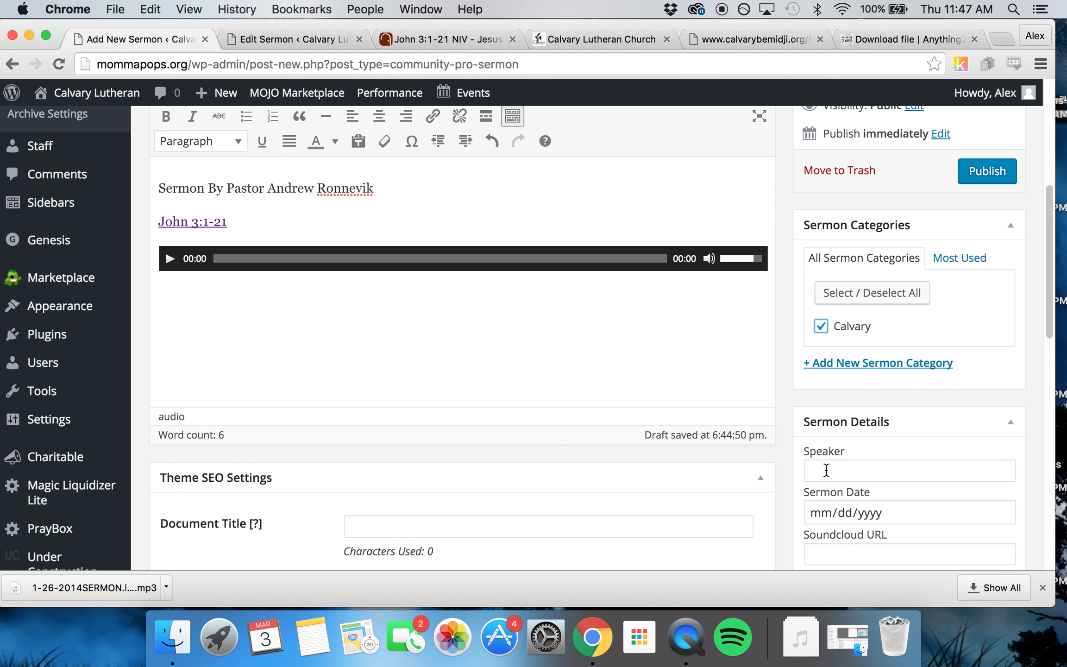
pyautogui.click(826, 472)
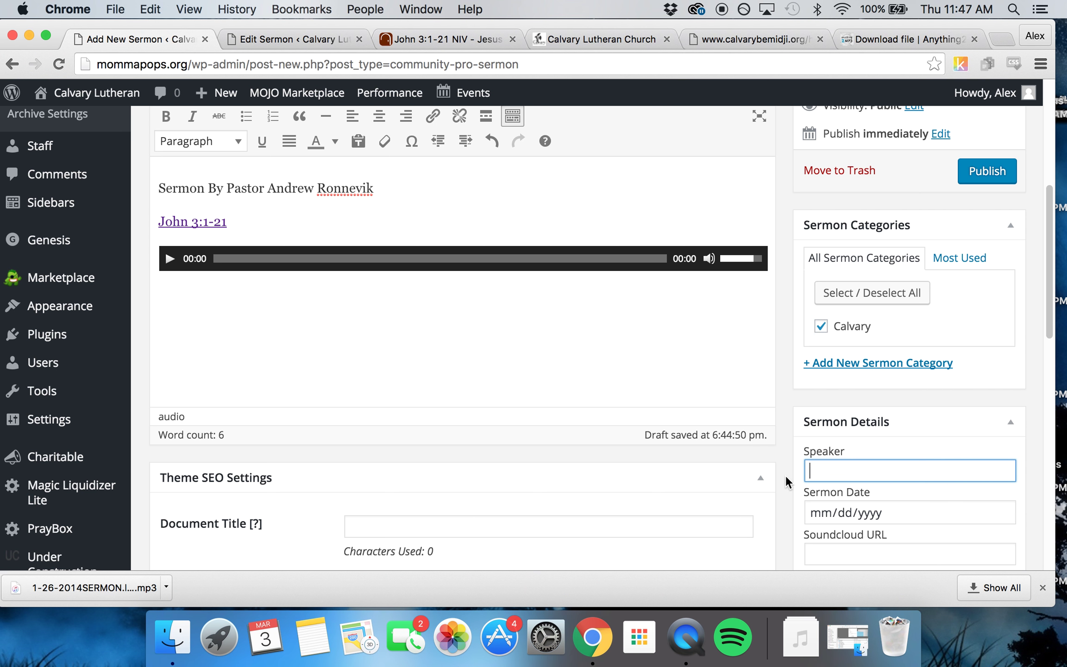
pyautogui.write('Pastor Andrew Ronnevik')
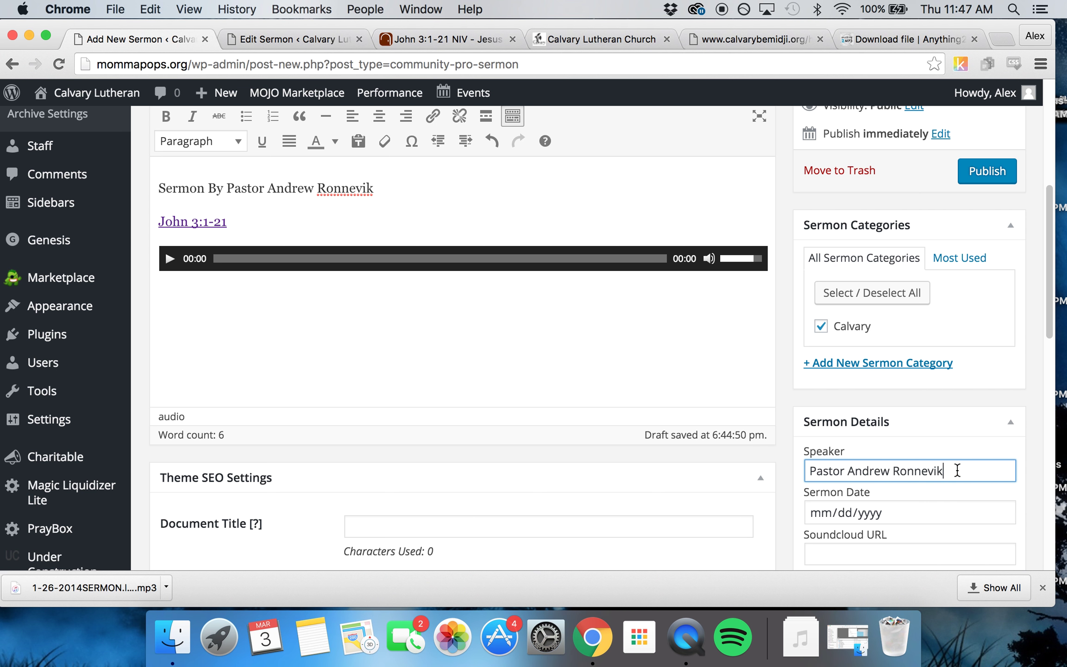
# Set the sermon date to 01/26/2014 and publish the sermon post.
pyautogui.scroll(-2, 957, 470)
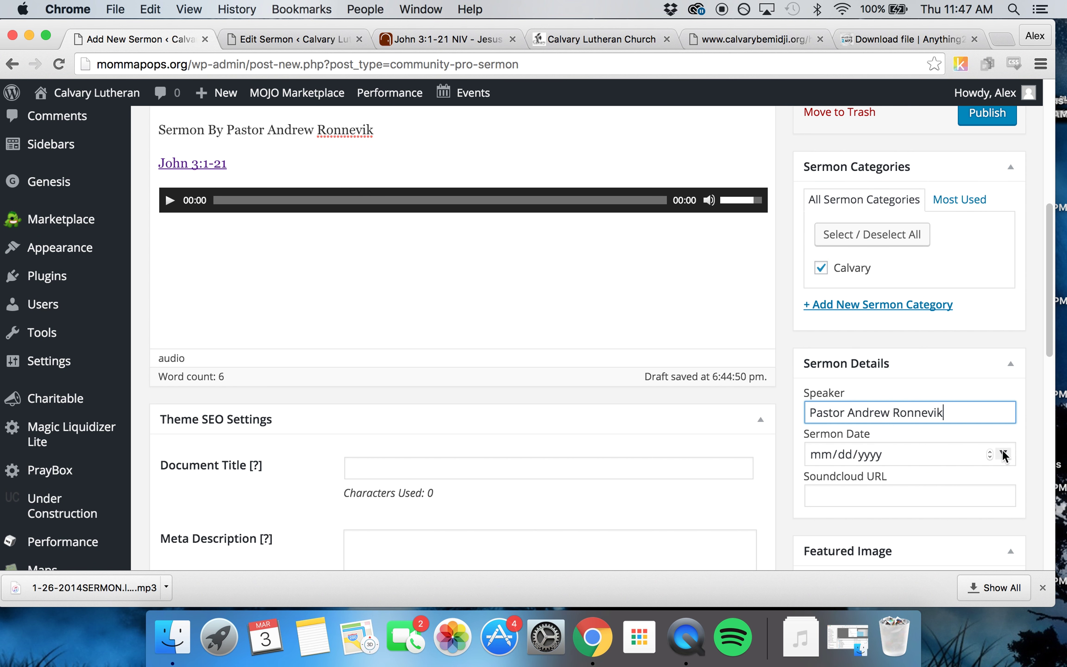
pyautogui.click(1003, 454)
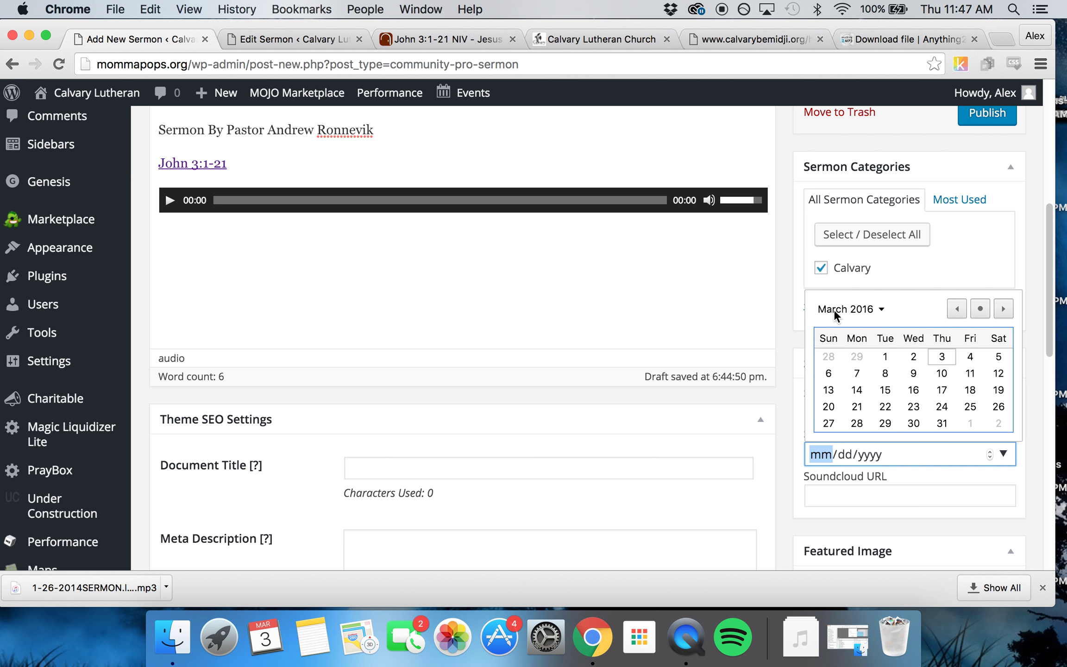
pyautogui.click(874, 308)
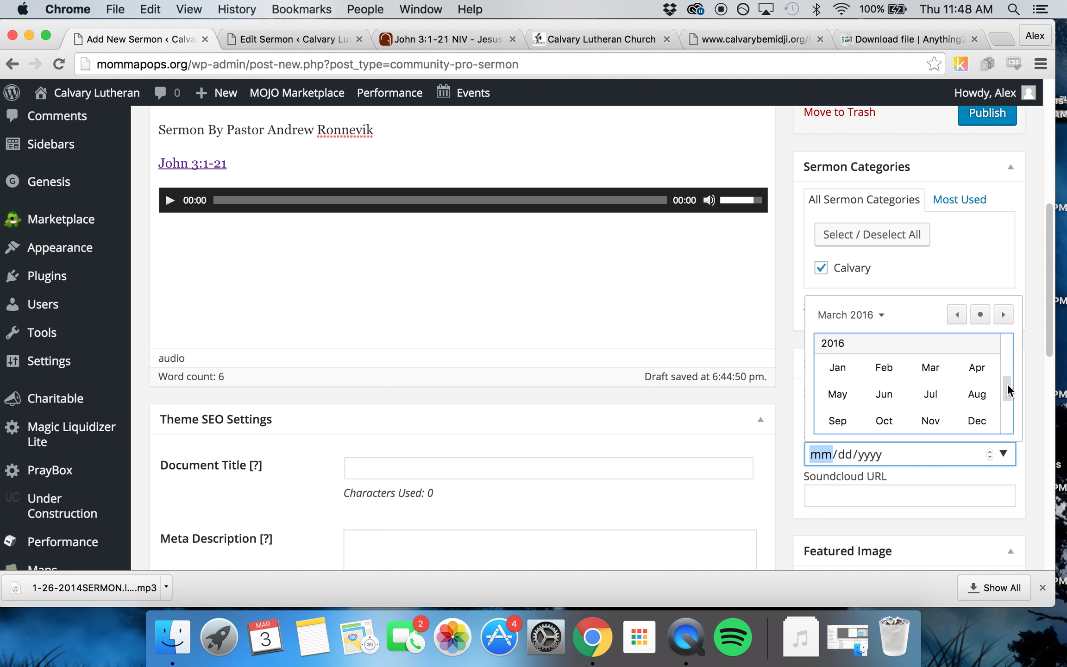
pyautogui.scroll(3, 1006, 380)
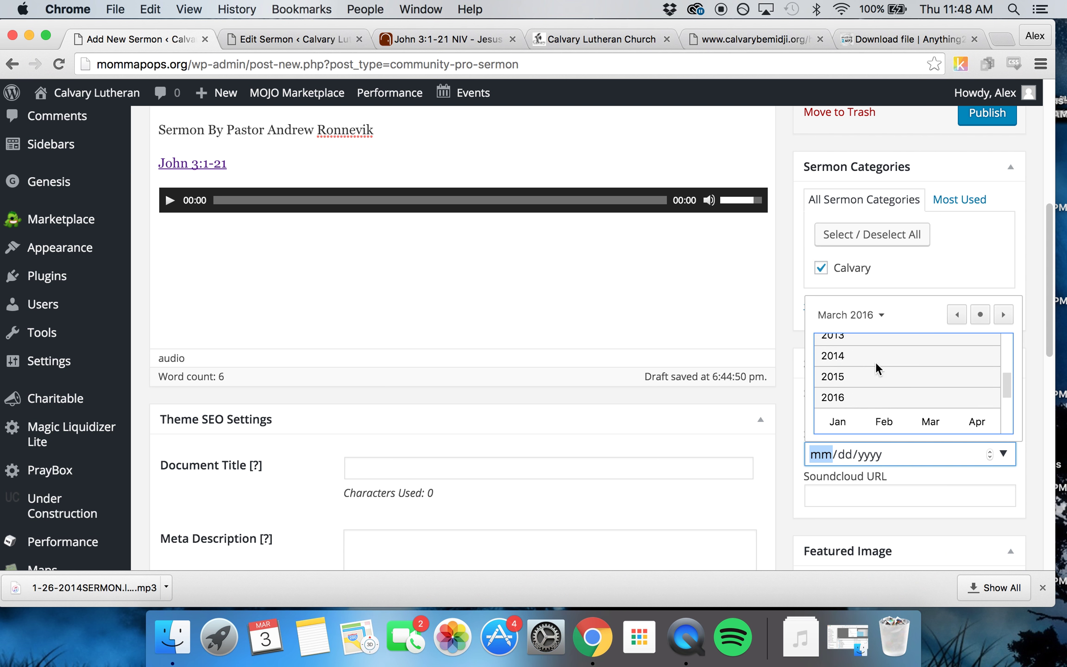
pyautogui.click(833, 356)
pyautogui.click(838, 376)
pyautogui.click(827, 435)
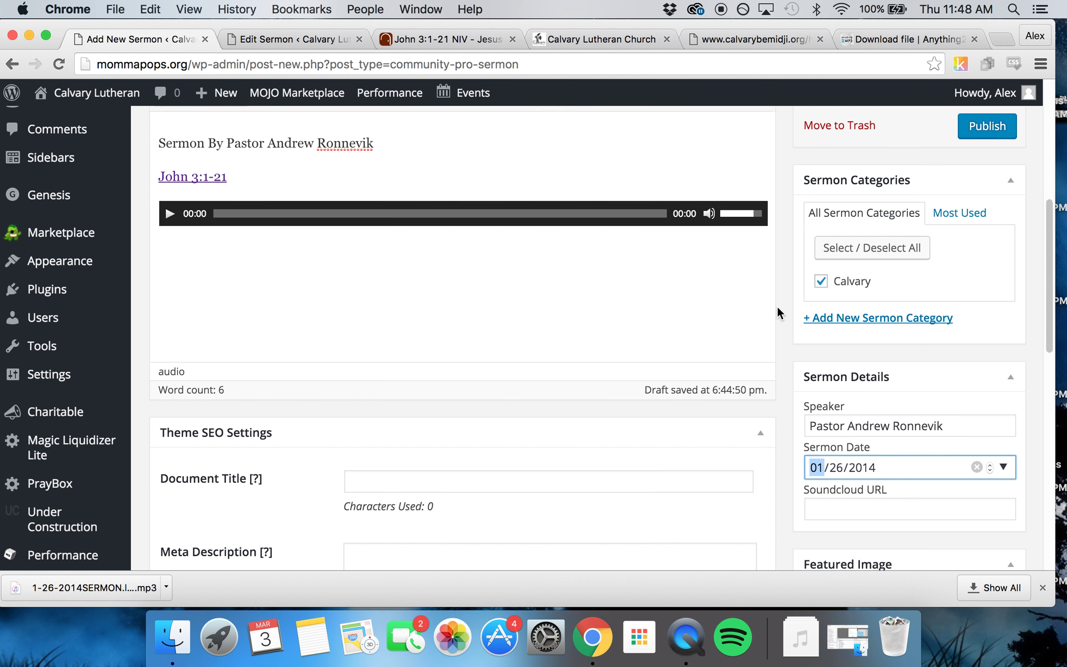
pyautogui.scroll(10, 777, 306)
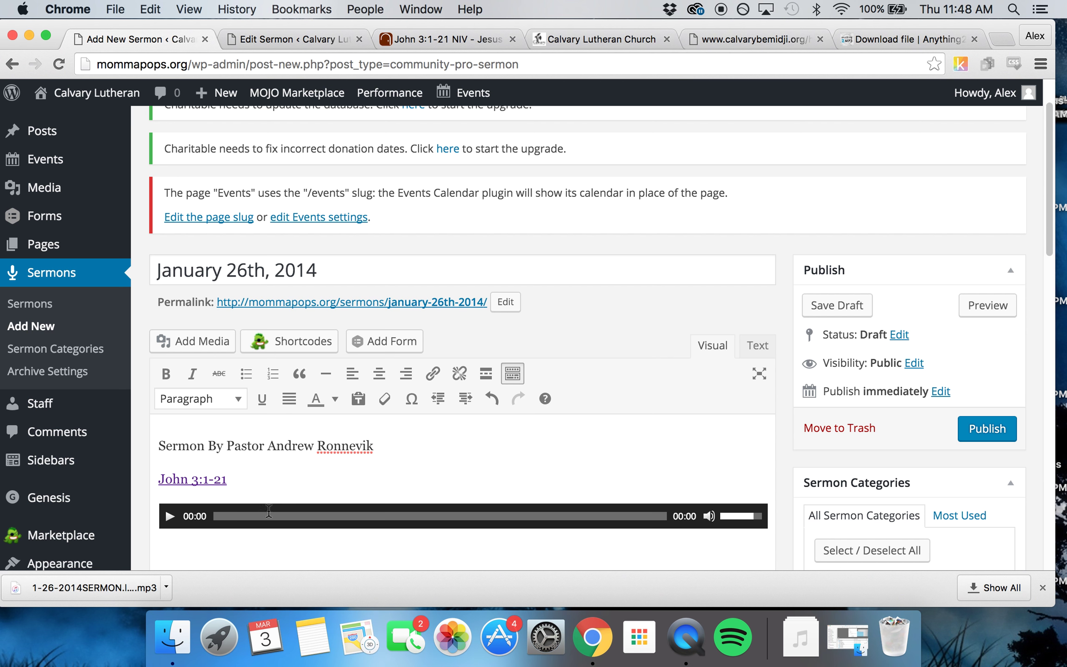
pyautogui.click(981, 432)
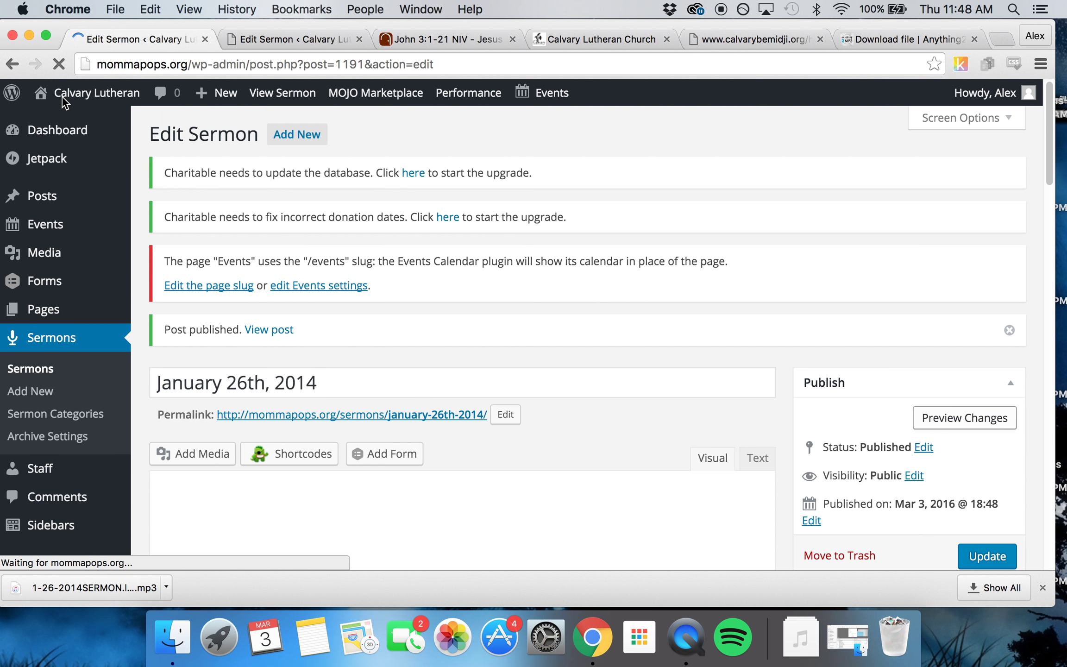
# Visit the church's live site and check the homepage's Listen to Sermons list for the January 26th, 2014 sermon.
pyautogui.moveTo(76, 111)
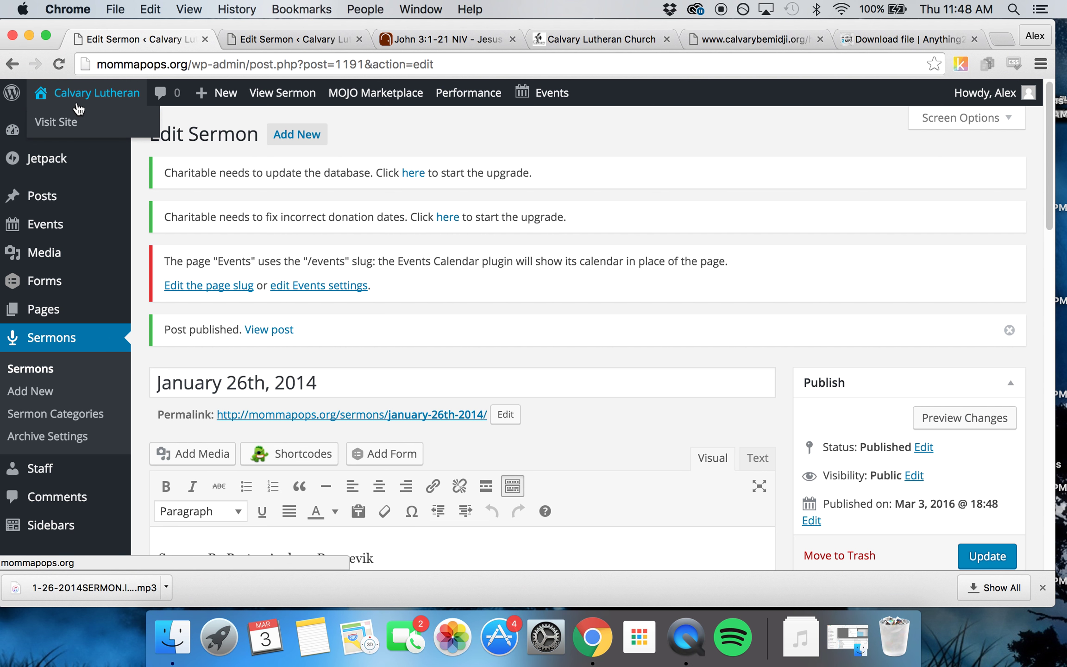
pyautogui.click(61, 128)
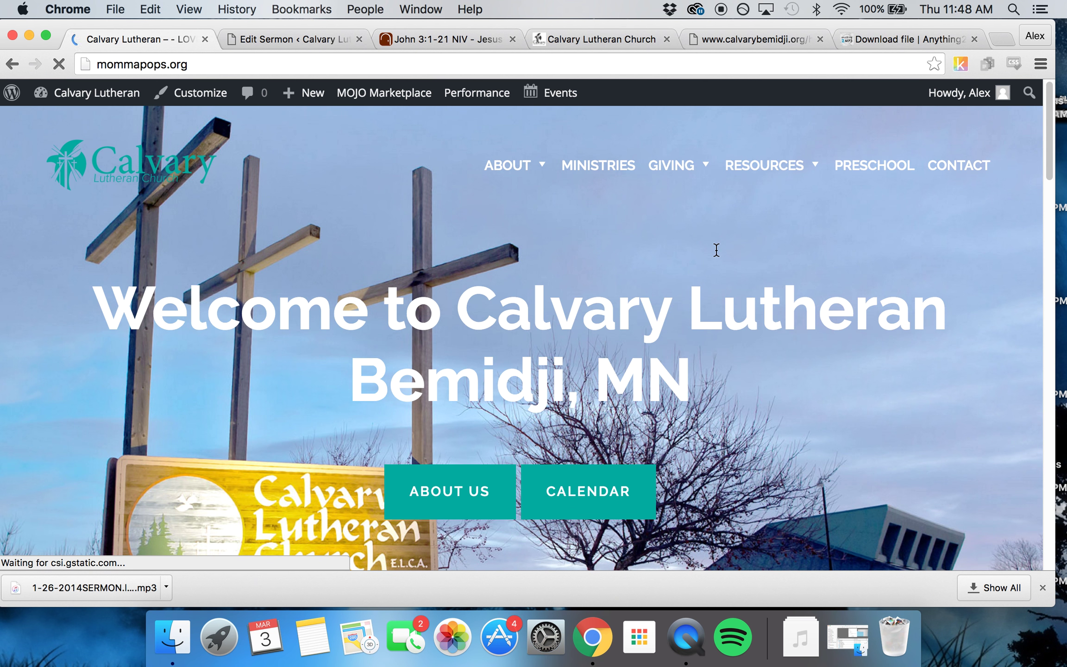
pyautogui.scroll(-5, 715, 248)
pyautogui.scroll(-15, 716, 248)
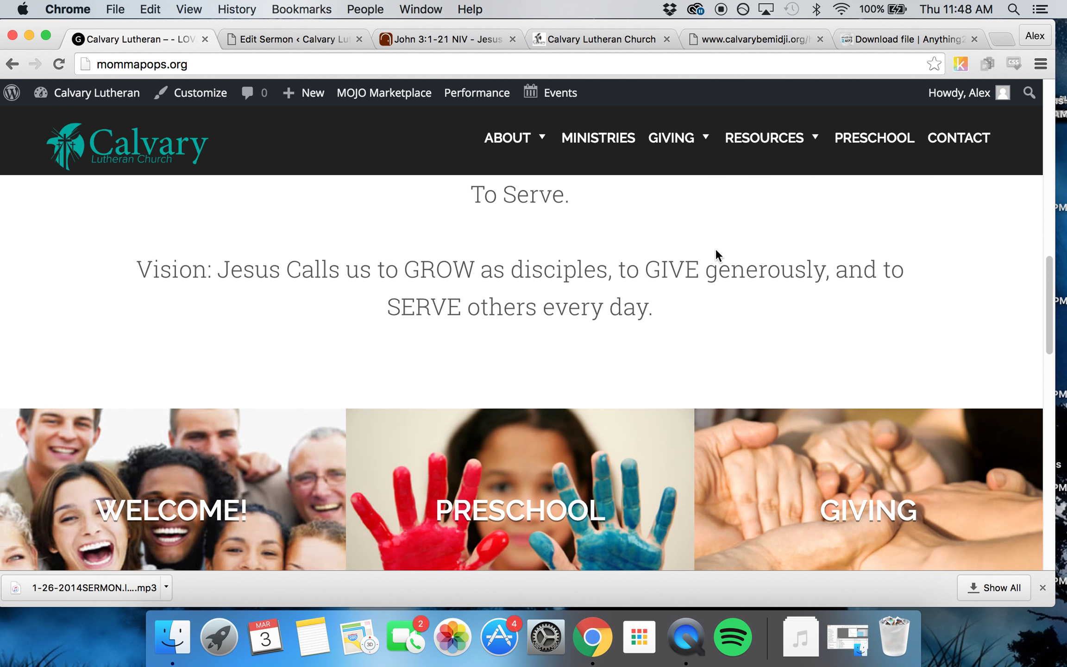
pyautogui.scroll(-5, 715, 248)
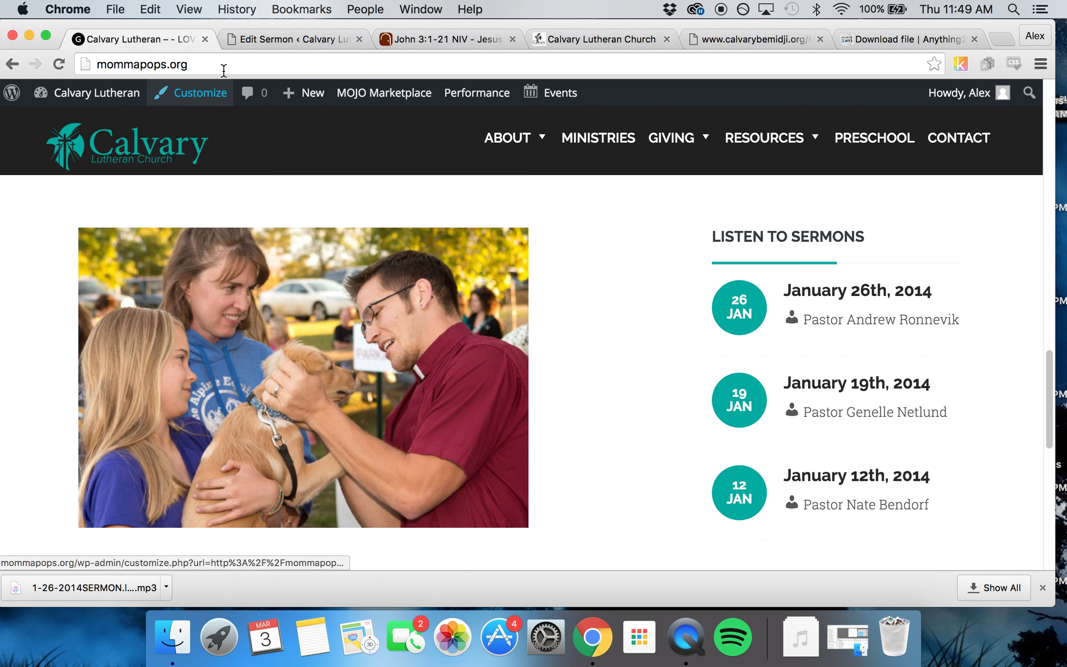
# Open the site's sermon archive at mommapops.org/sermons/.
pyautogui.click(327, 58)
pyautogui.click(326, 58)
pyautogui.write('/')
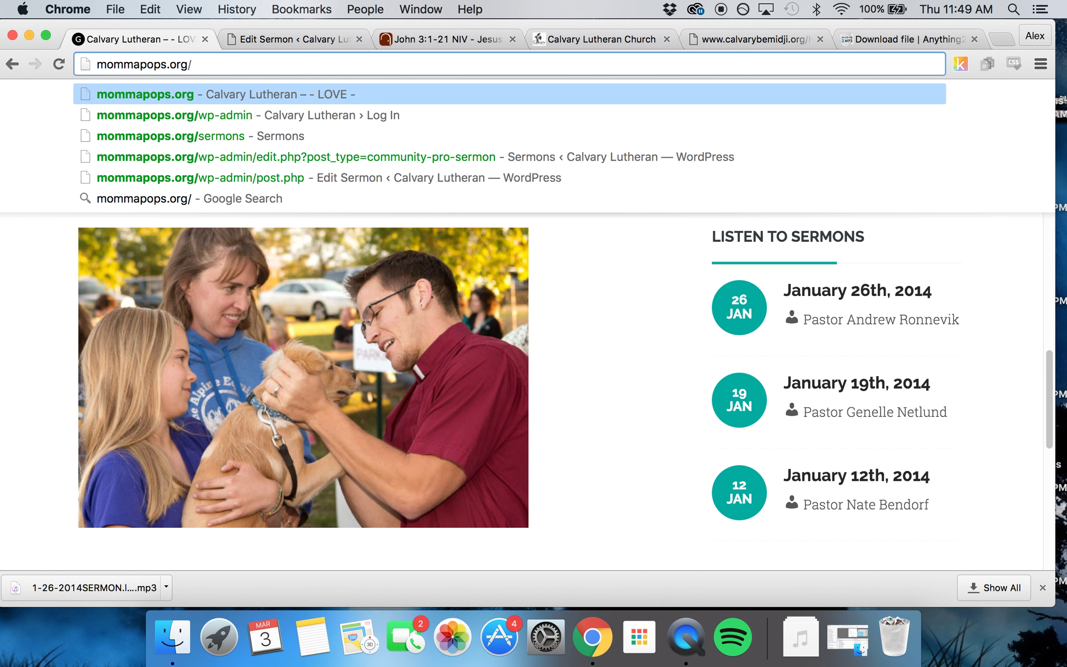
pyautogui.write('aew')
pyautogui.press('BackSpace')
pyautogui.press('BackSpace')
pyautogui.press('BackSpace')
pyautogui.write('sermons/')
pyautogui.press('Return')
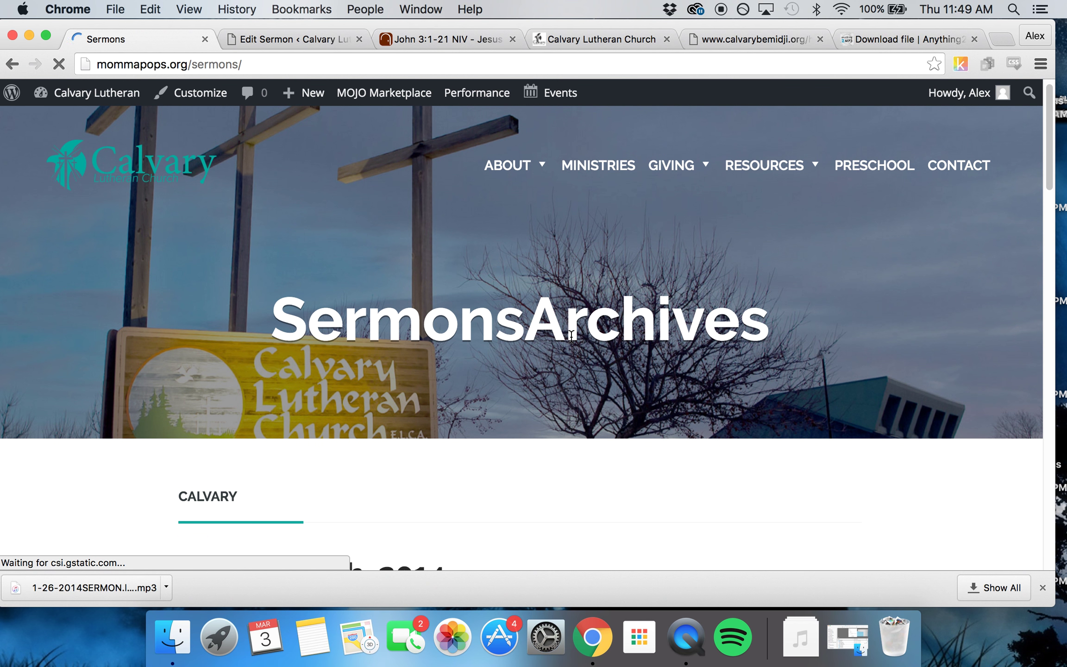
# Review the January 26th, 2014 entry in the sermon archive and compare it with the older sermons listed below.
pyautogui.scroll(-5, 570, 335)
pyautogui.scroll(-1, 111, 294)
pyautogui.scroll(-3, 112, 294)
pyautogui.scroll(2, 112, 293)
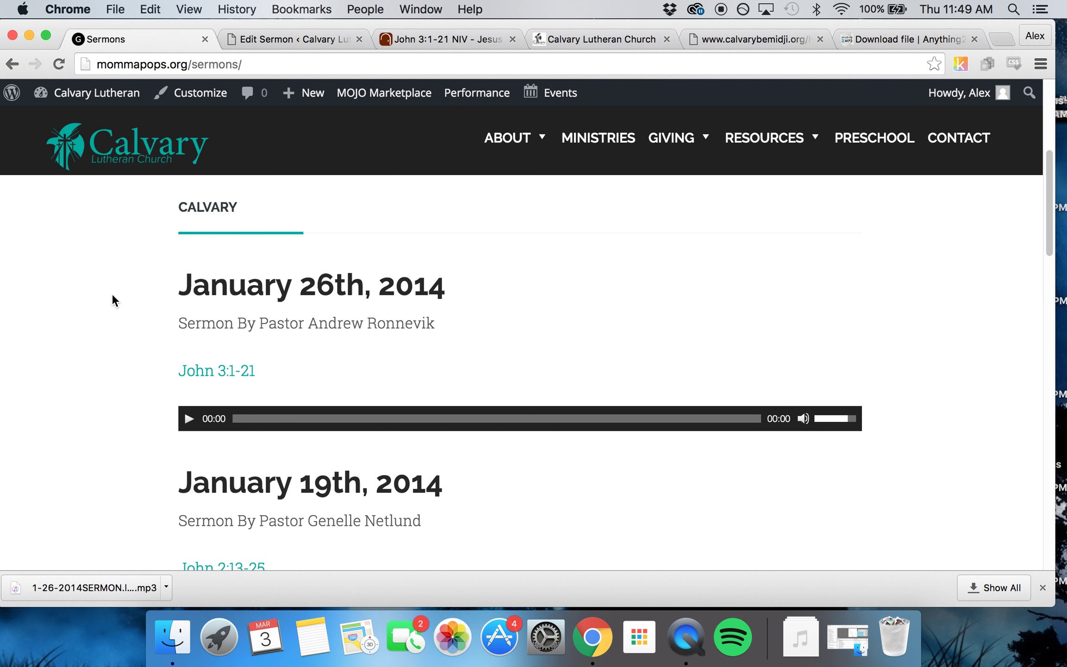
pyautogui.scroll(-15, 112, 293)
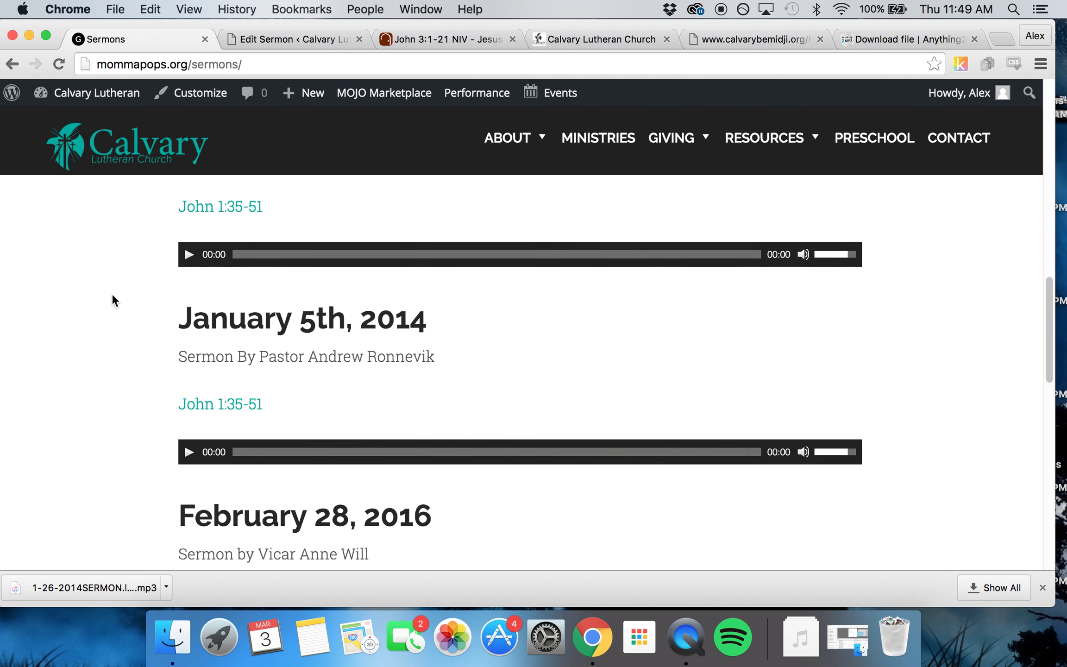
pyautogui.scroll(2, 112, 294)
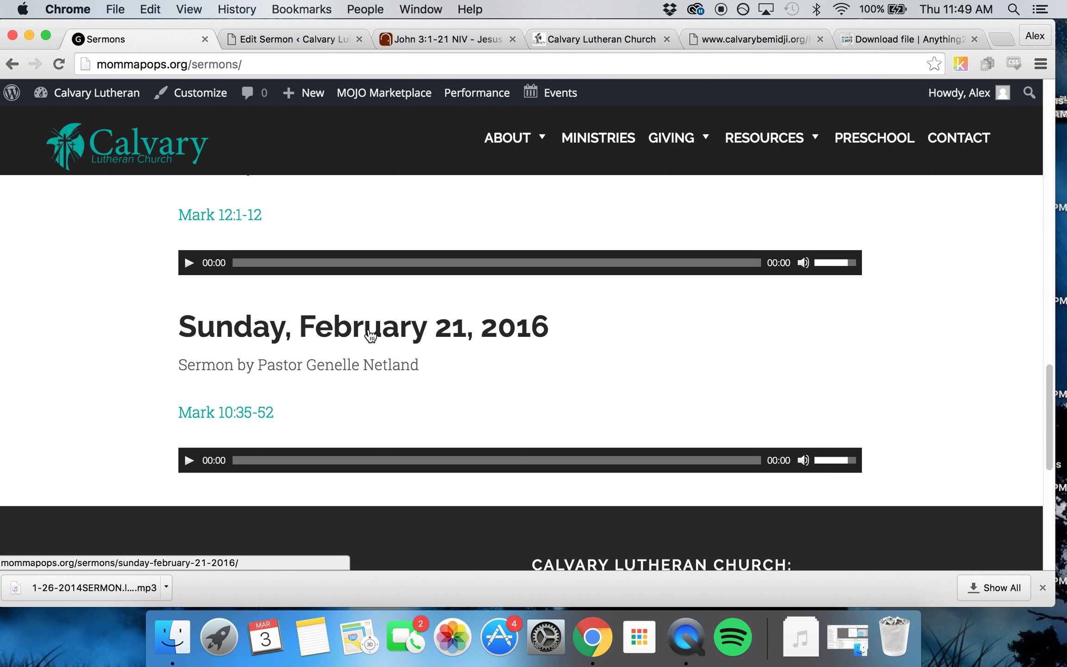
pyautogui.scroll(3, 371, 335)
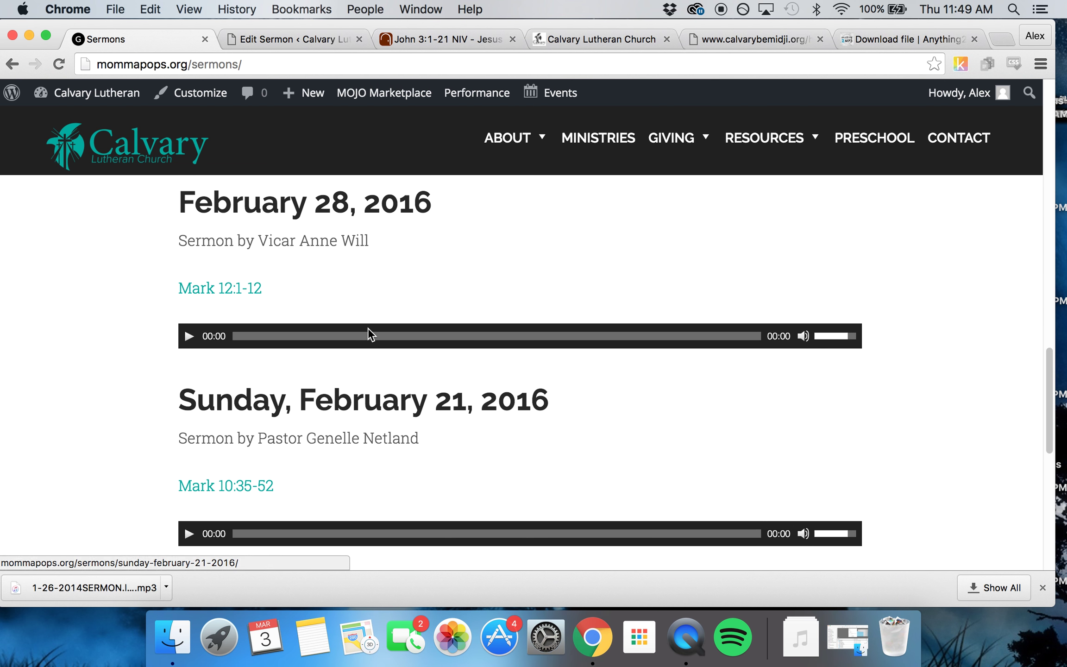
# Compare the January 26th, 2014 archive entry with the early 2014 entries on the old church site's sermon page.
pyautogui.scroll(15, 368, 328)
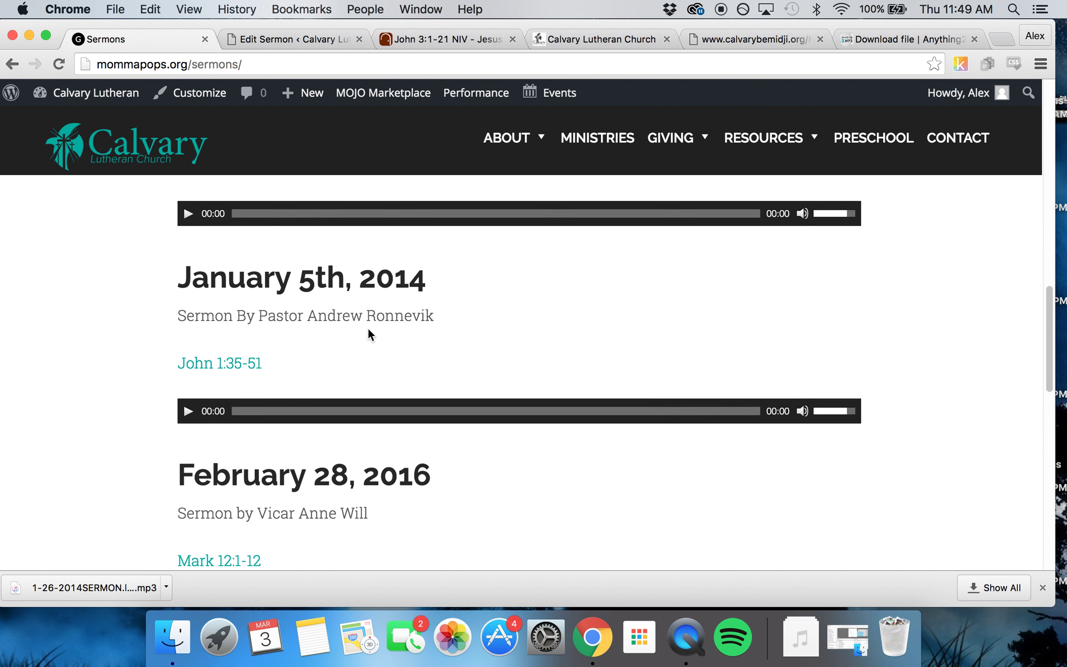
pyautogui.scroll(15, 369, 329)
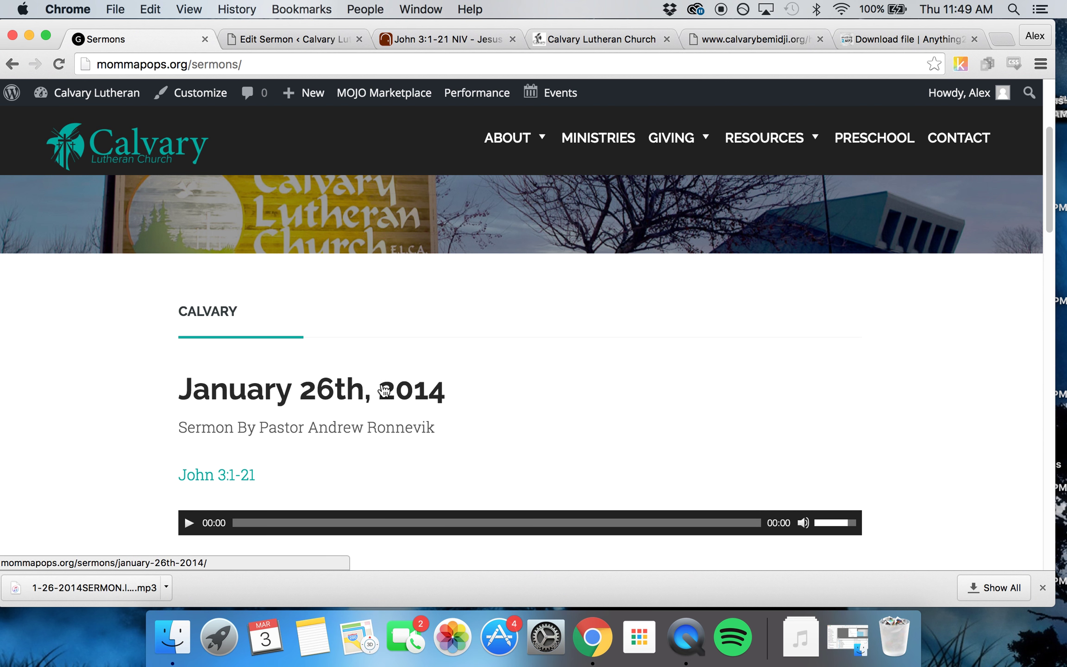
pyautogui.click(586, 40)
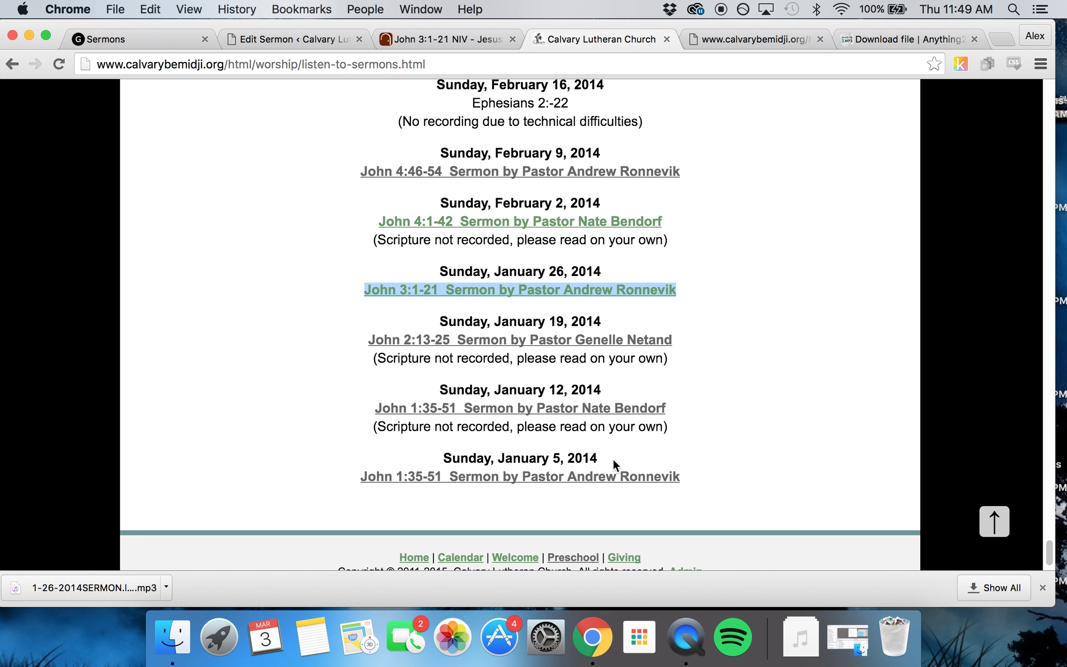
pyautogui.scroll(2, 760, 393)
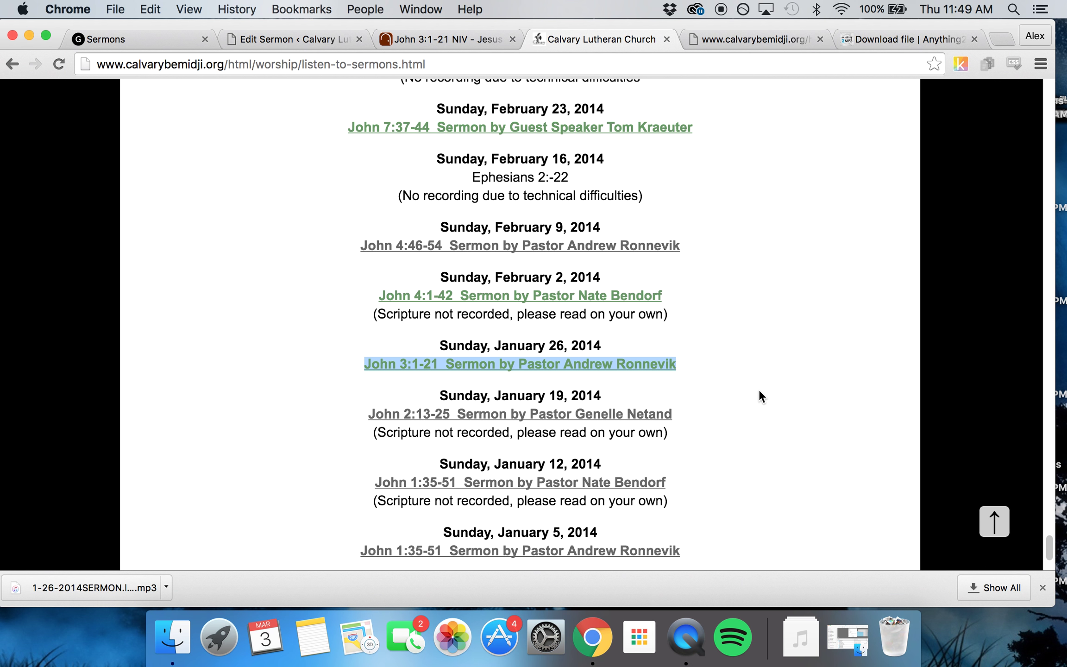
pyautogui.scroll(-1, 760, 392)
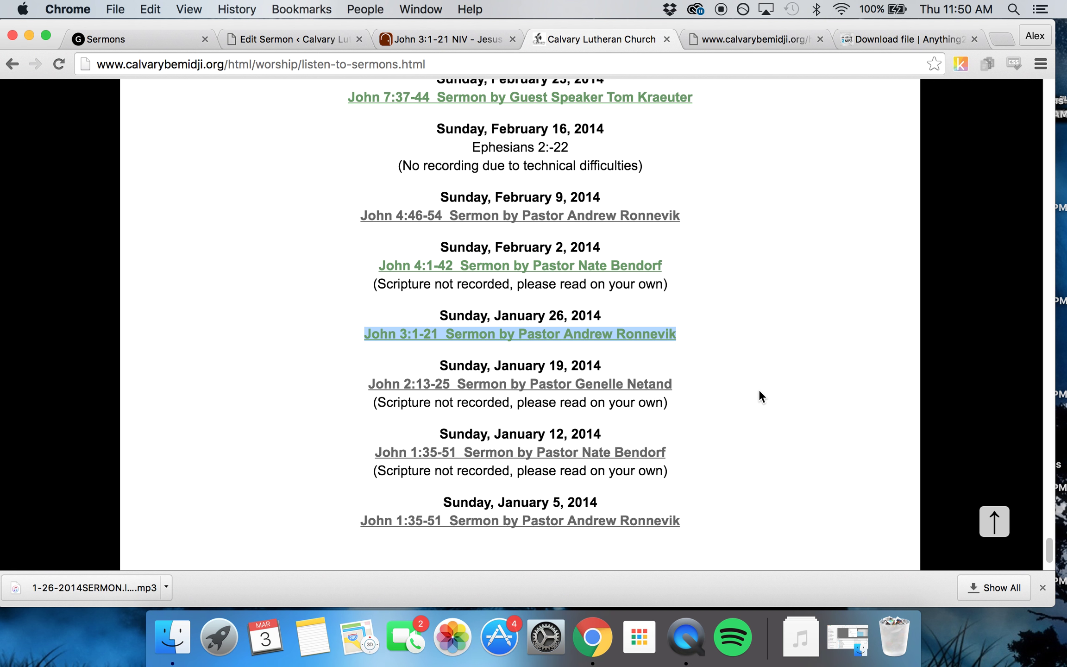
# Look through the old site's sermon list from early 2014 to February 2016, examining how passages and messages are linked.
pyautogui.scroll(10, 759, 390)
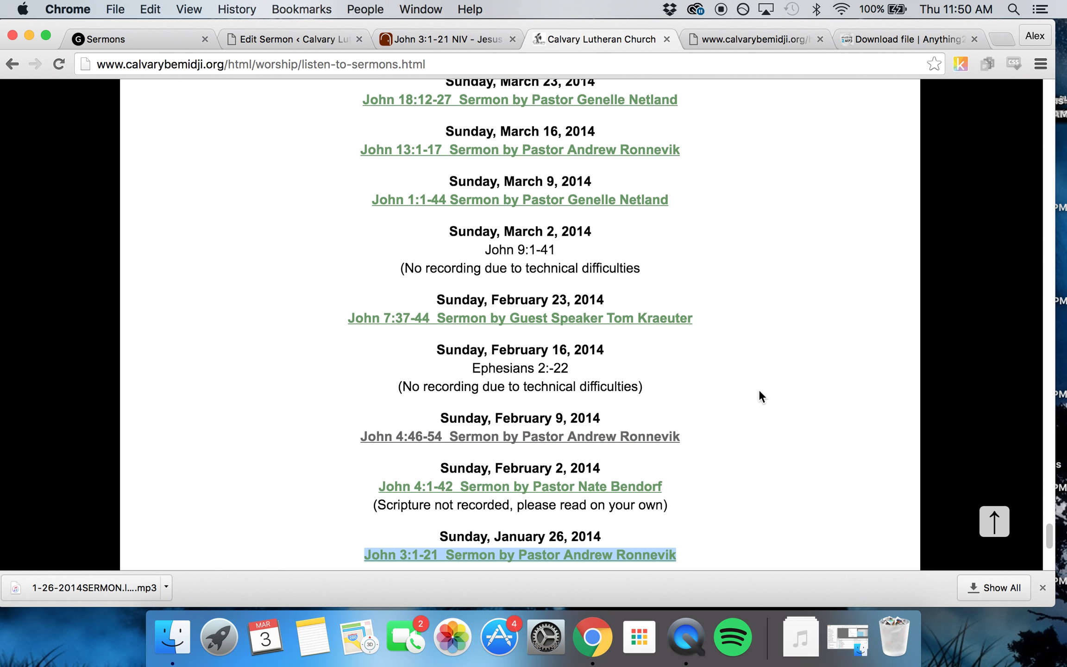
pyautogui.scroll(20, 760, 319)
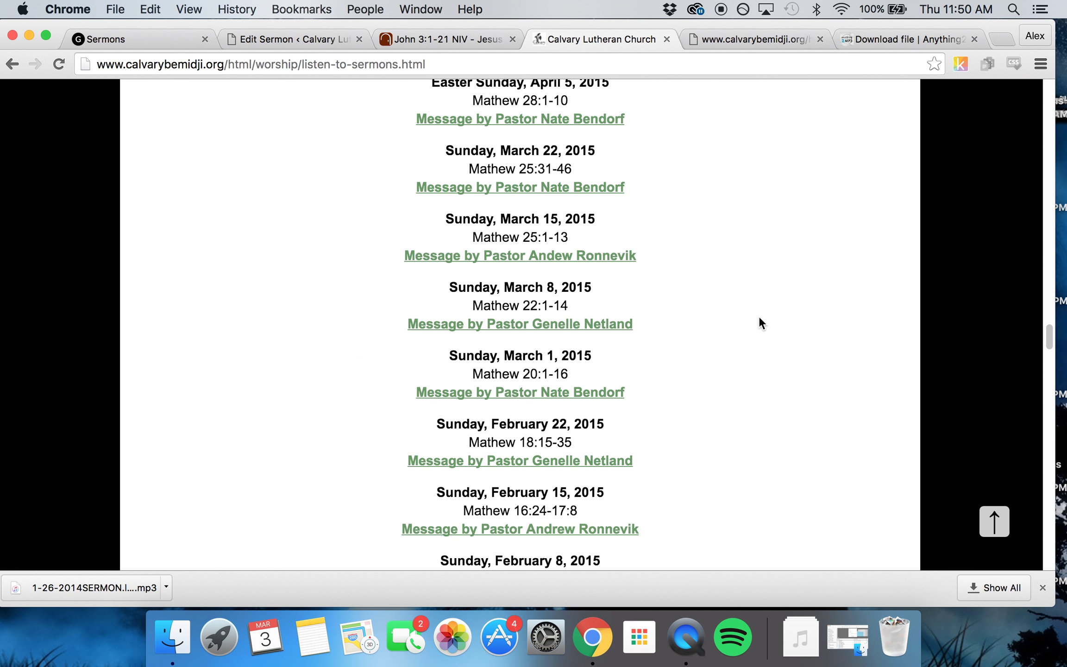
pyautogui.scroll(10, 759, 318)
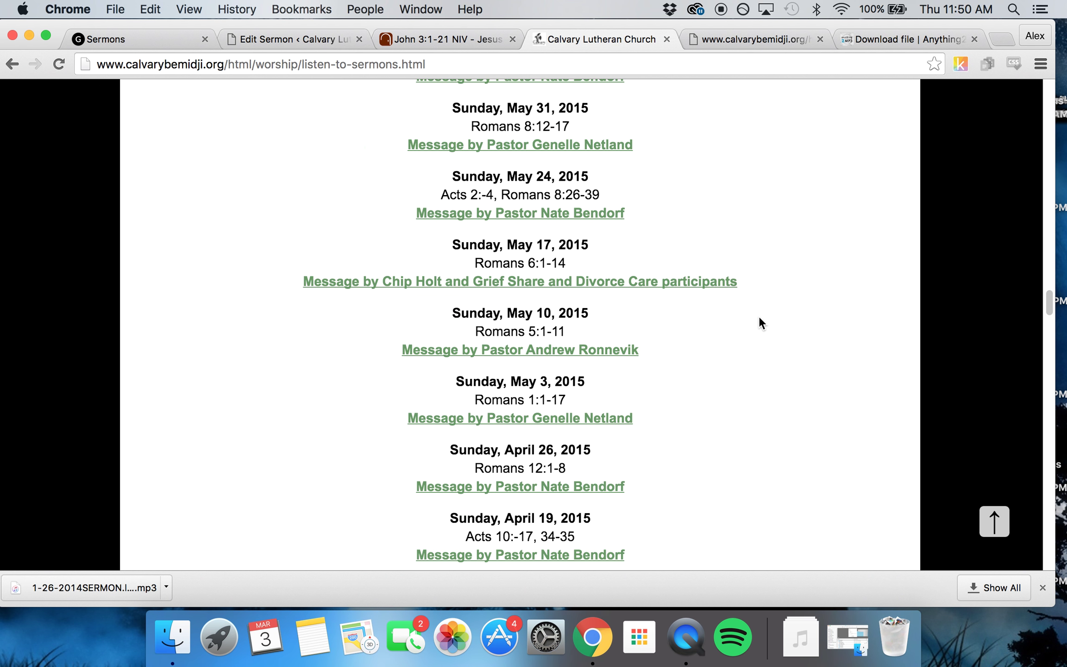
pyautogui.scroll(20, 759, 318)
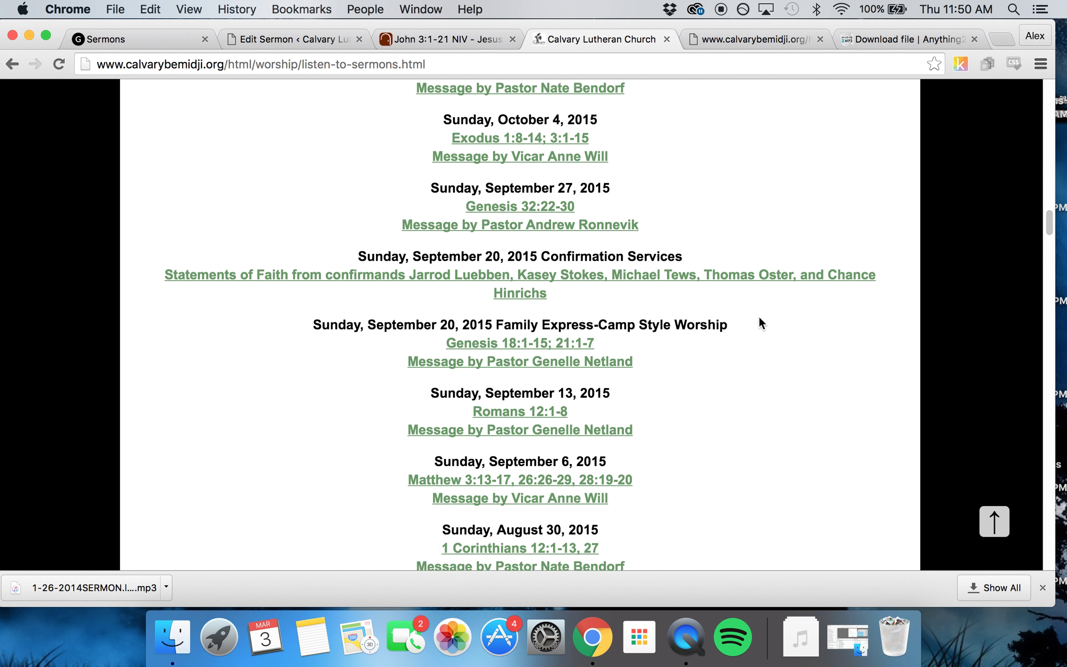
pyautogui.scroll(-5, 759, 318)
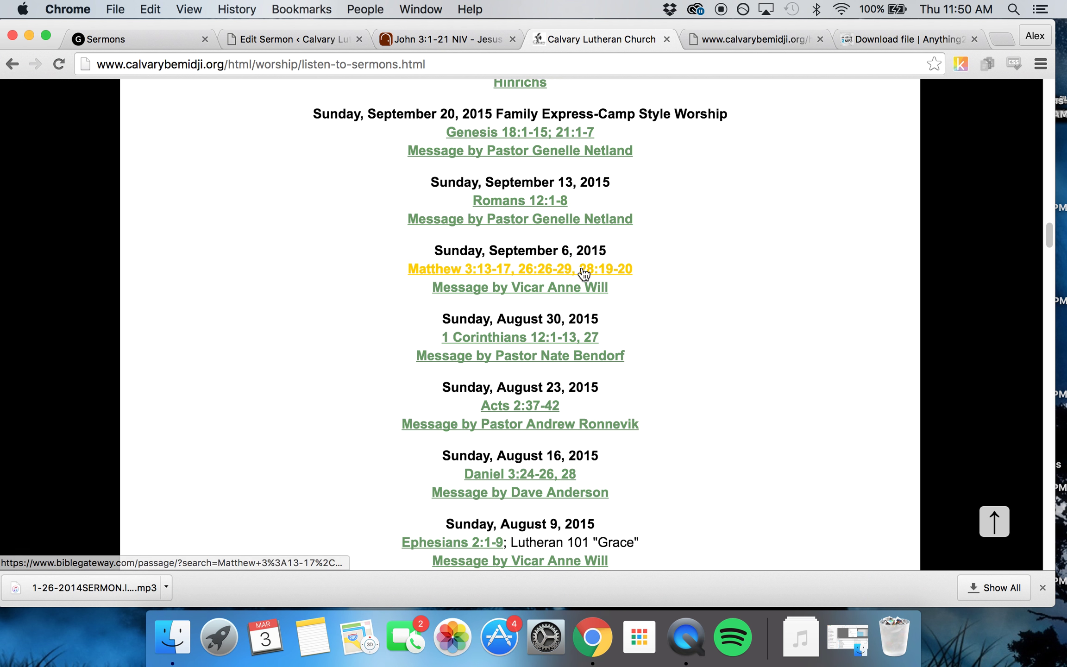
pyautogui.scroll(6, 493, 256)
pyautogui.scroll(-1, 494, 259)
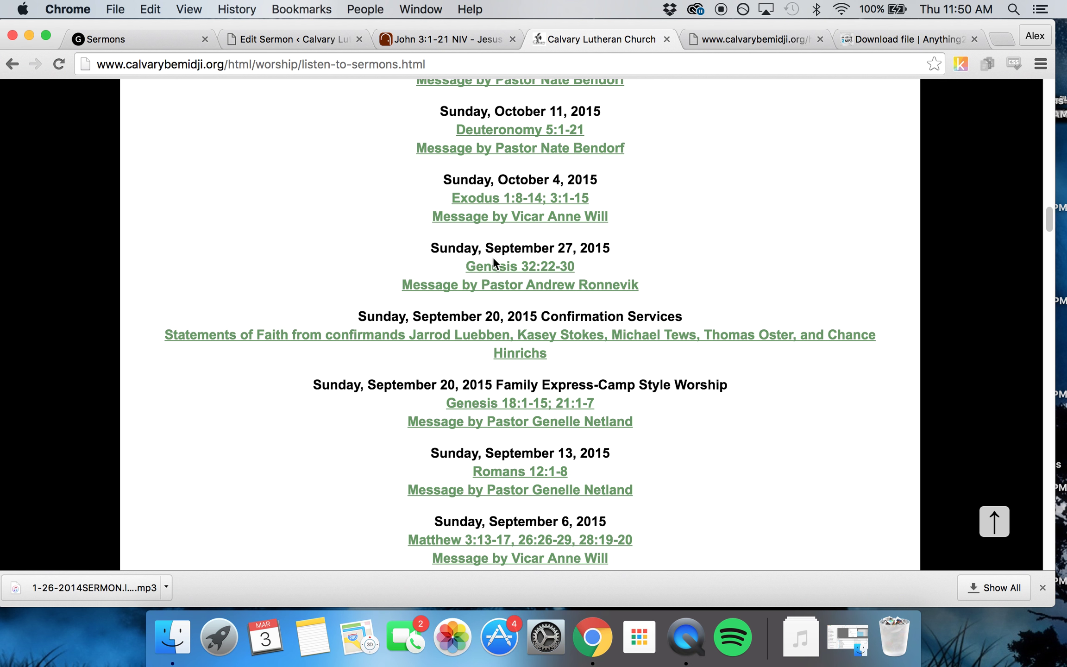
pyautogui.scroll(12, 841, 340)
pyautogui.scroll(20, 842, 339)
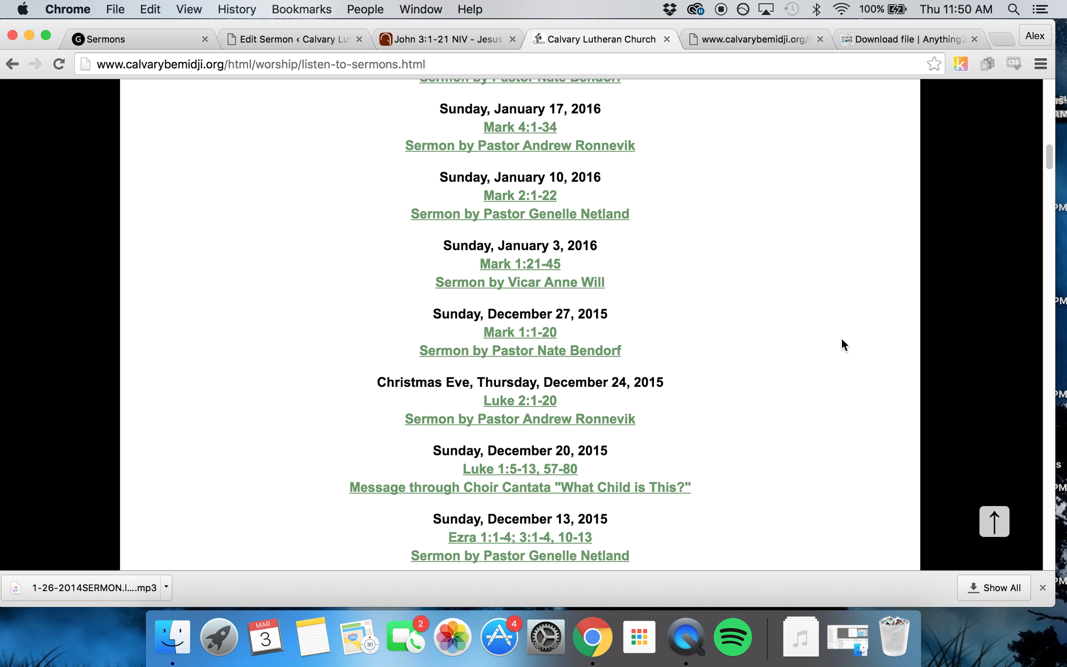
pyautogui.scroll(-3, 841, 339)
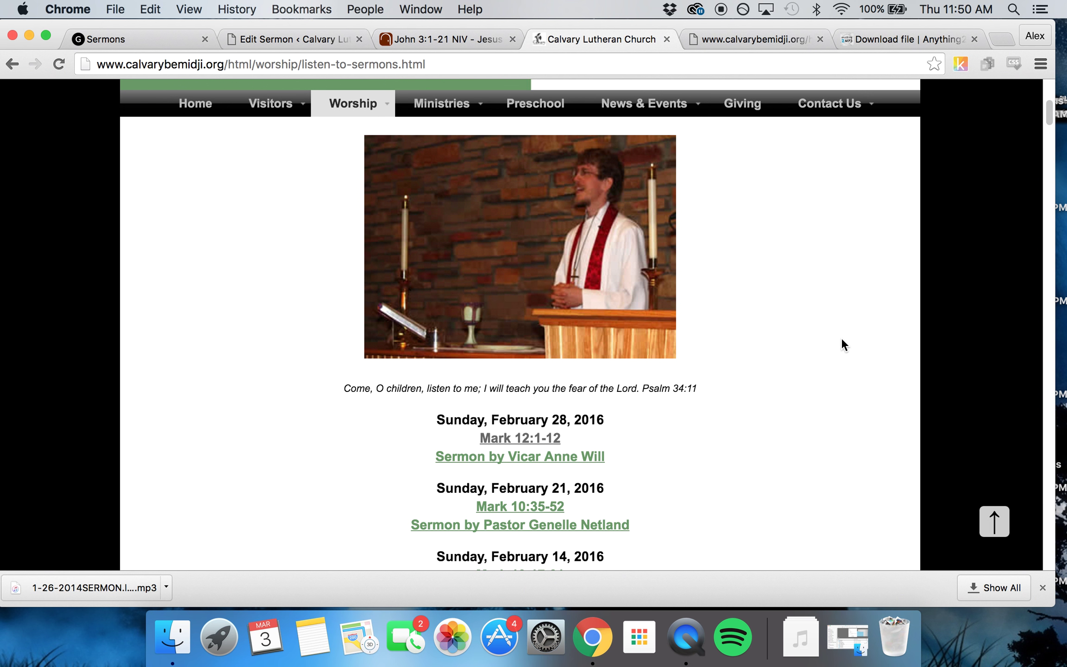